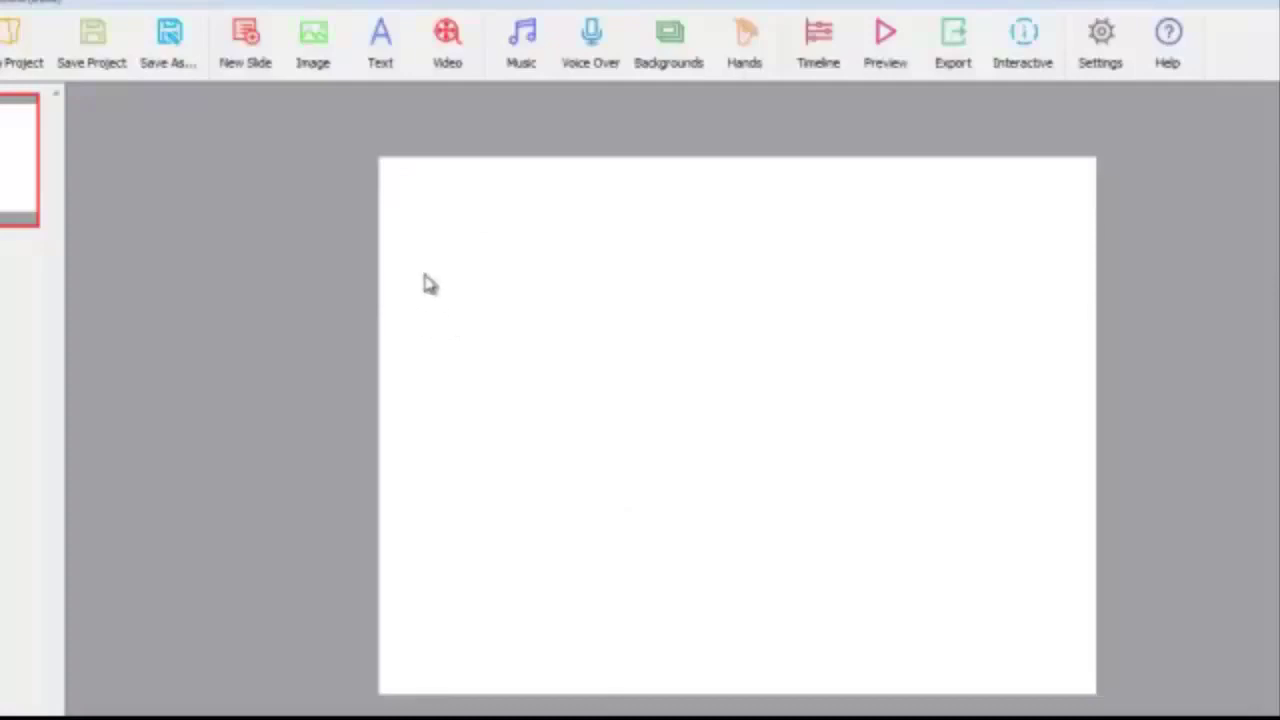
- Insert the basketball image from the library's Sports category onto the blank slide
click(313, 50)
scroll(415, 438, down, 2)
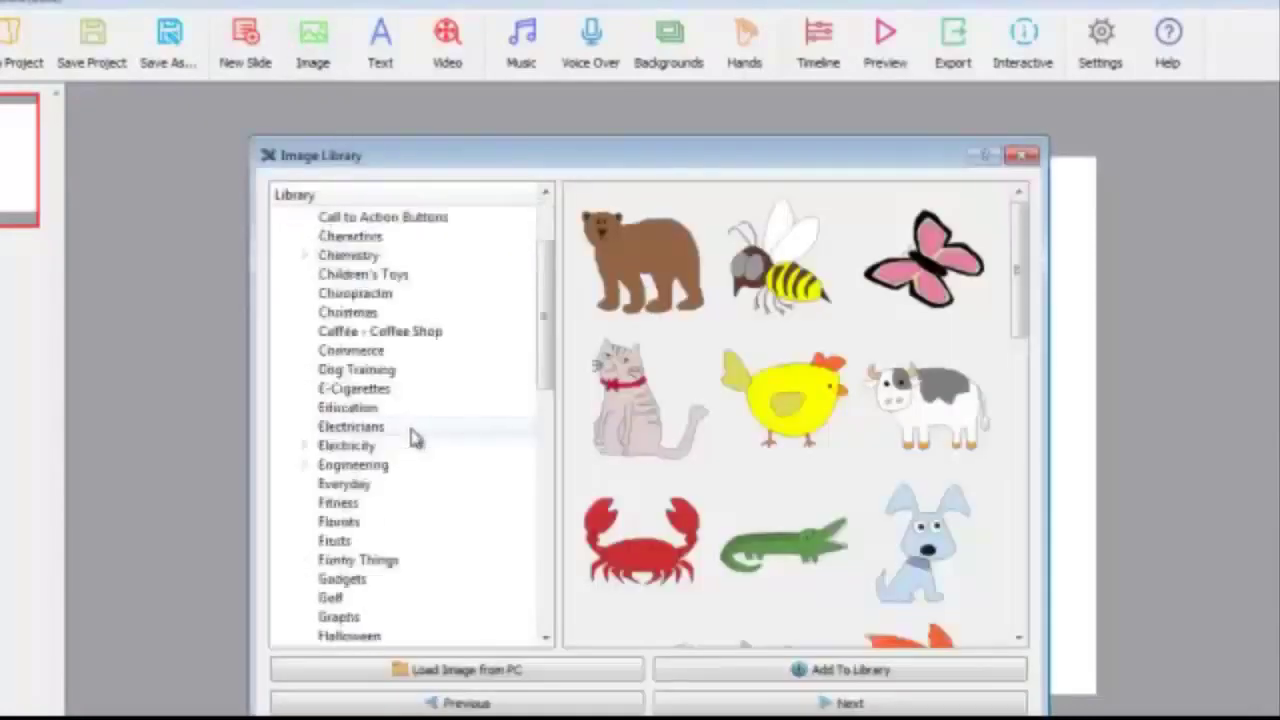
scroll(412, 436, down, 12)
click(398, 503)
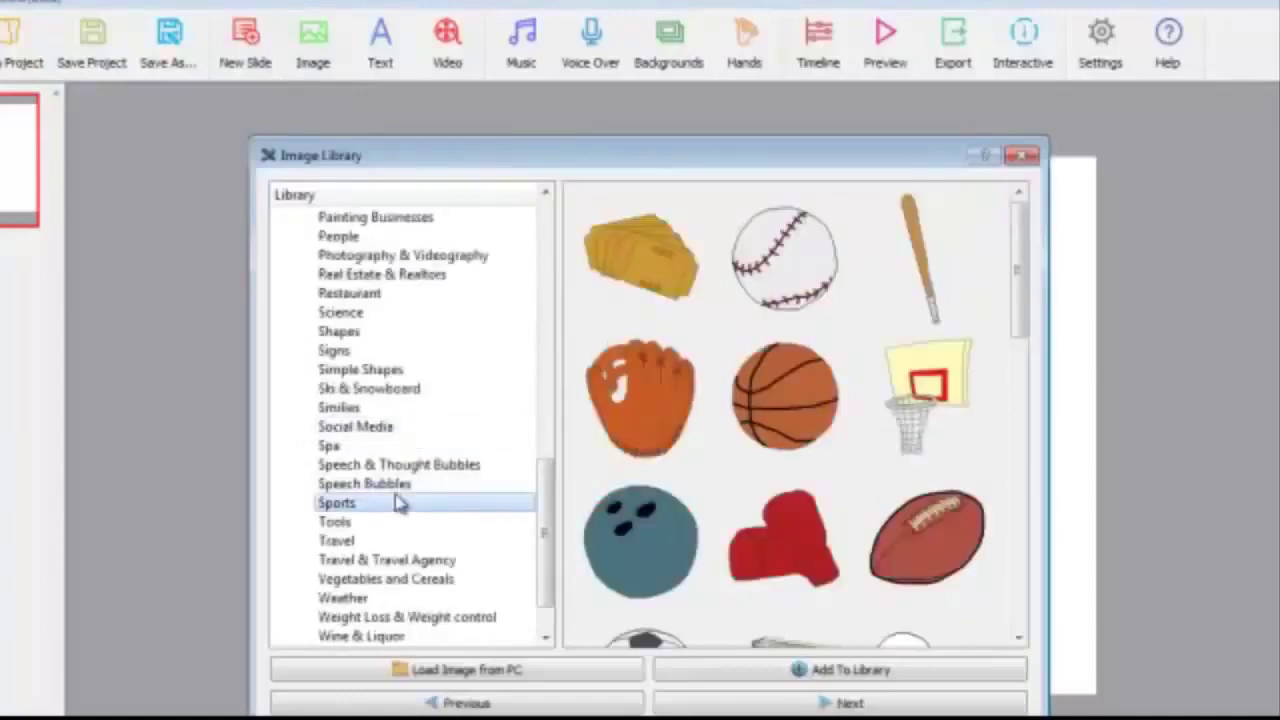
double_click(812, 391)
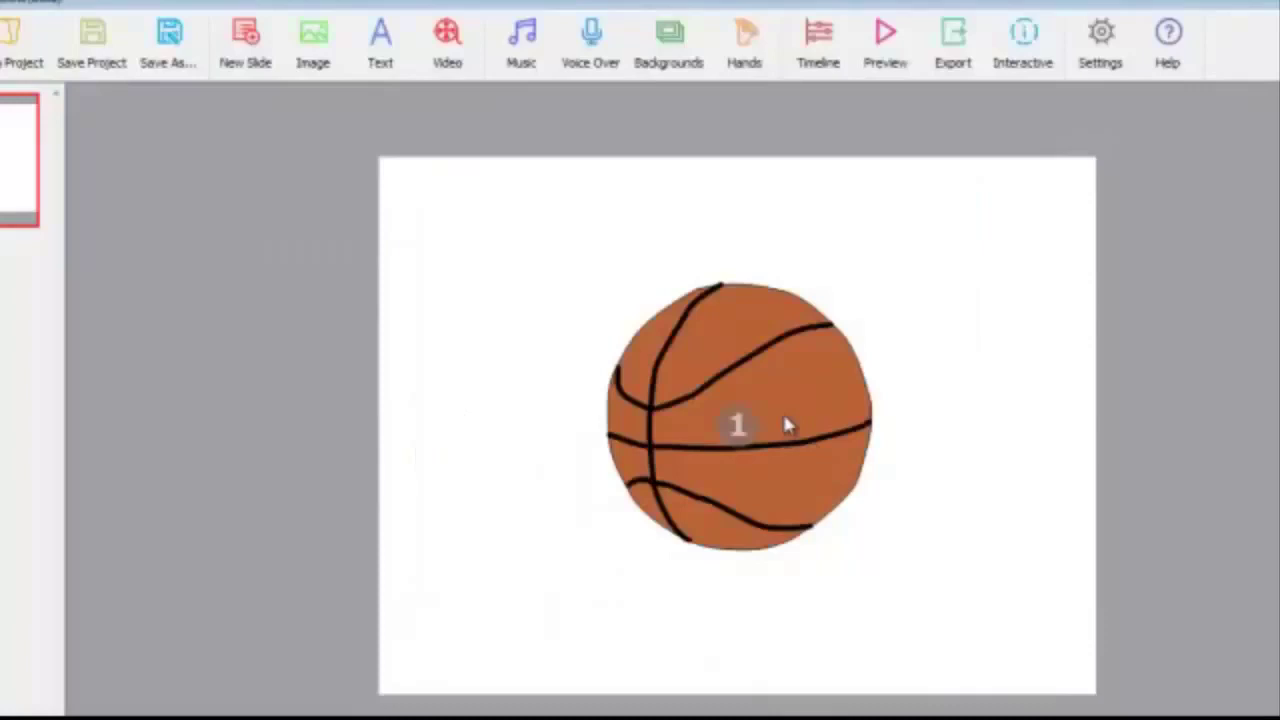
- Shrink the basketball, place it near the slide's left edge with a slight tilt, and preview the drawing animation
click(768, 369)
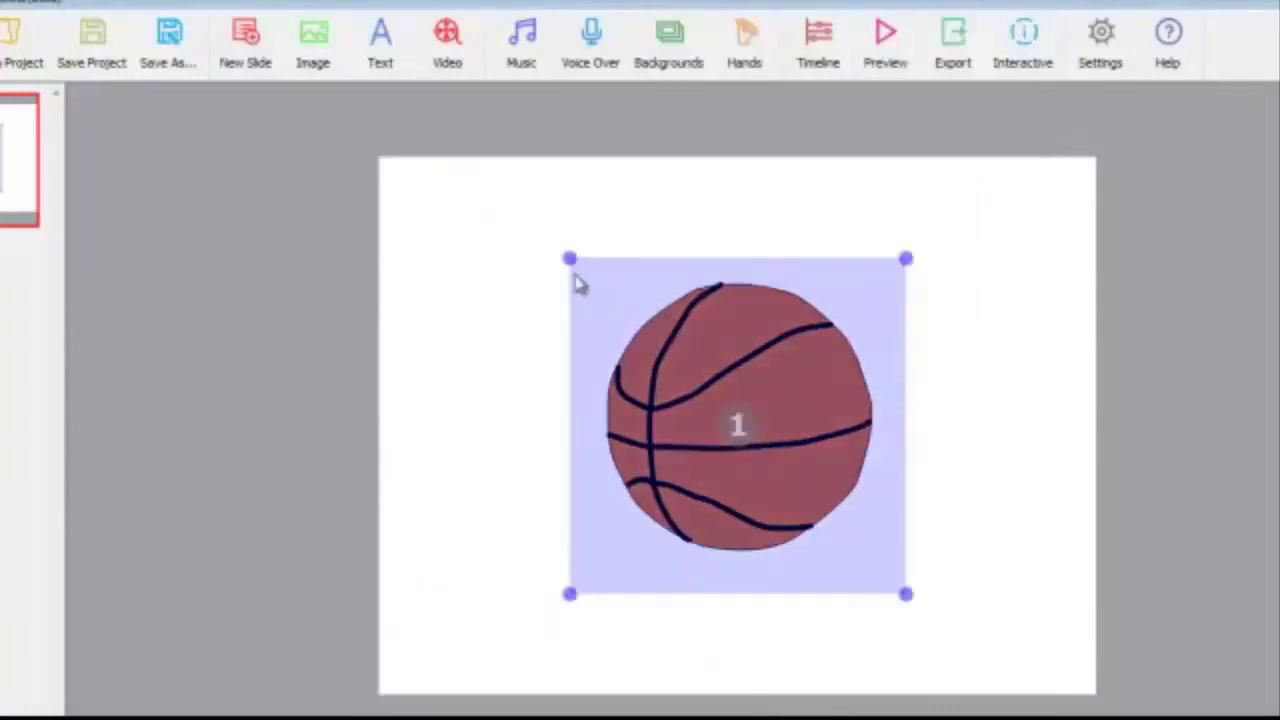
drag(569, 259, 436, 378)
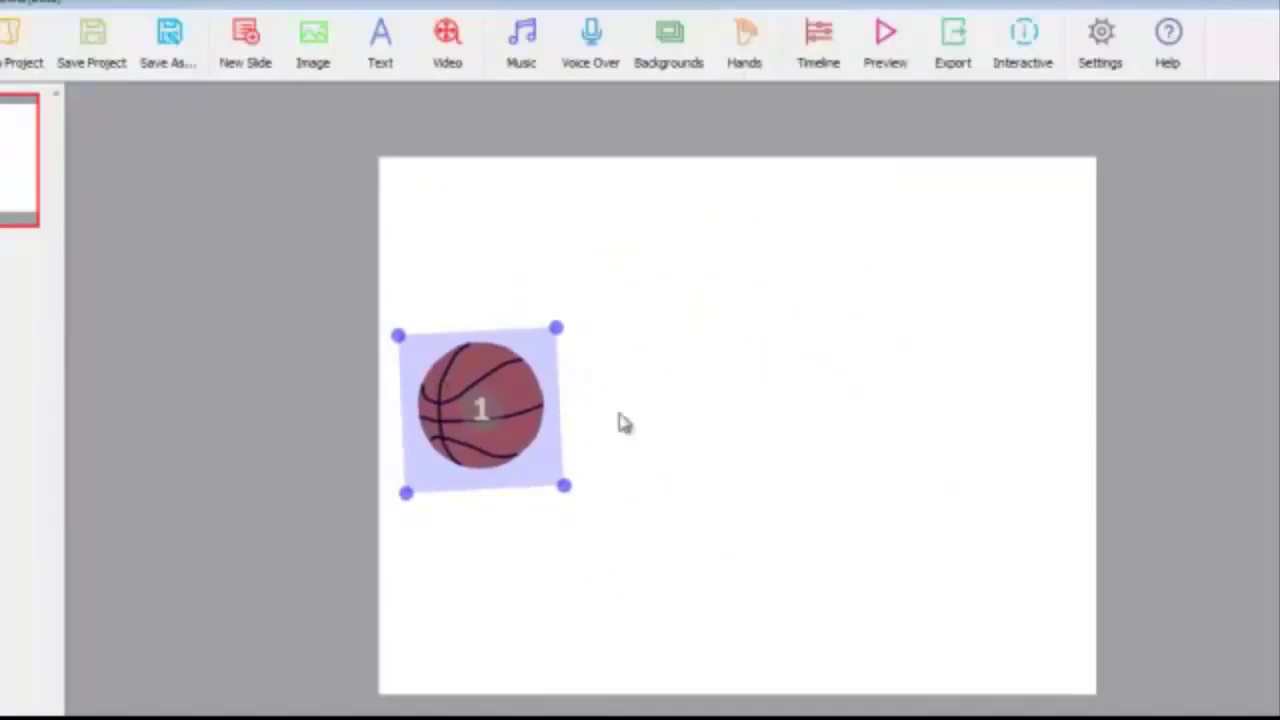
click(671, 330)
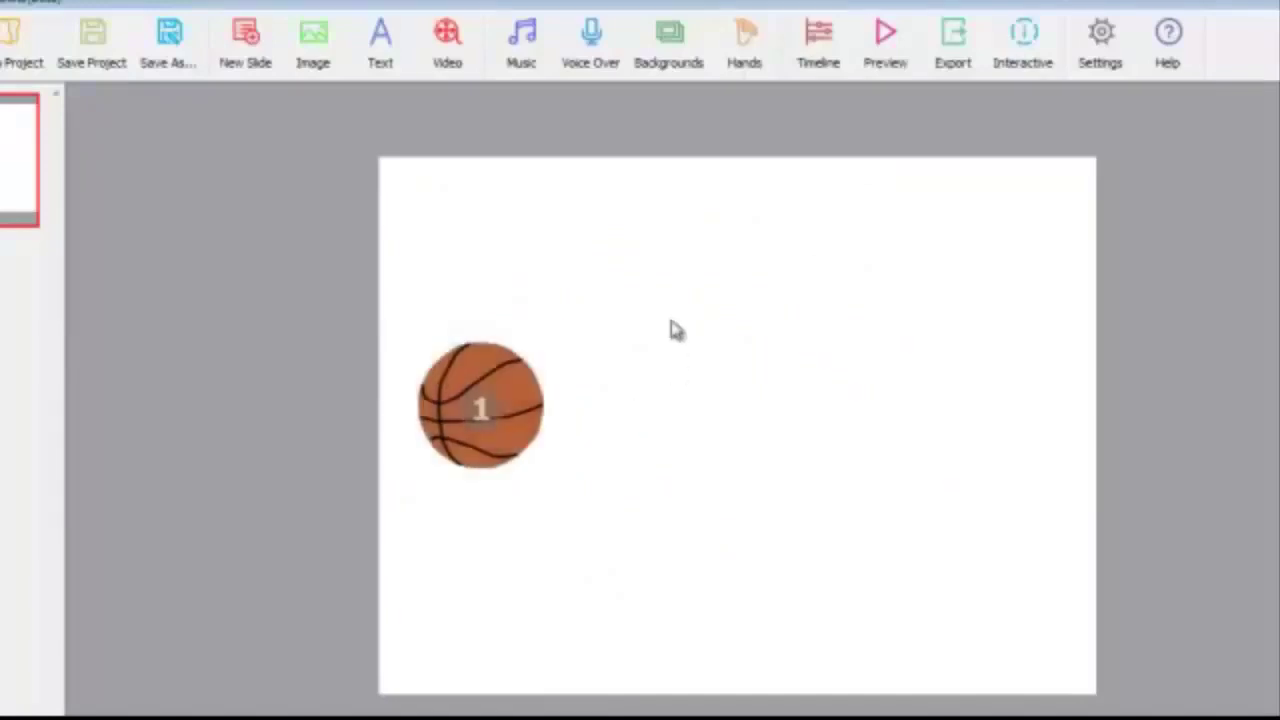
click(885, 45)
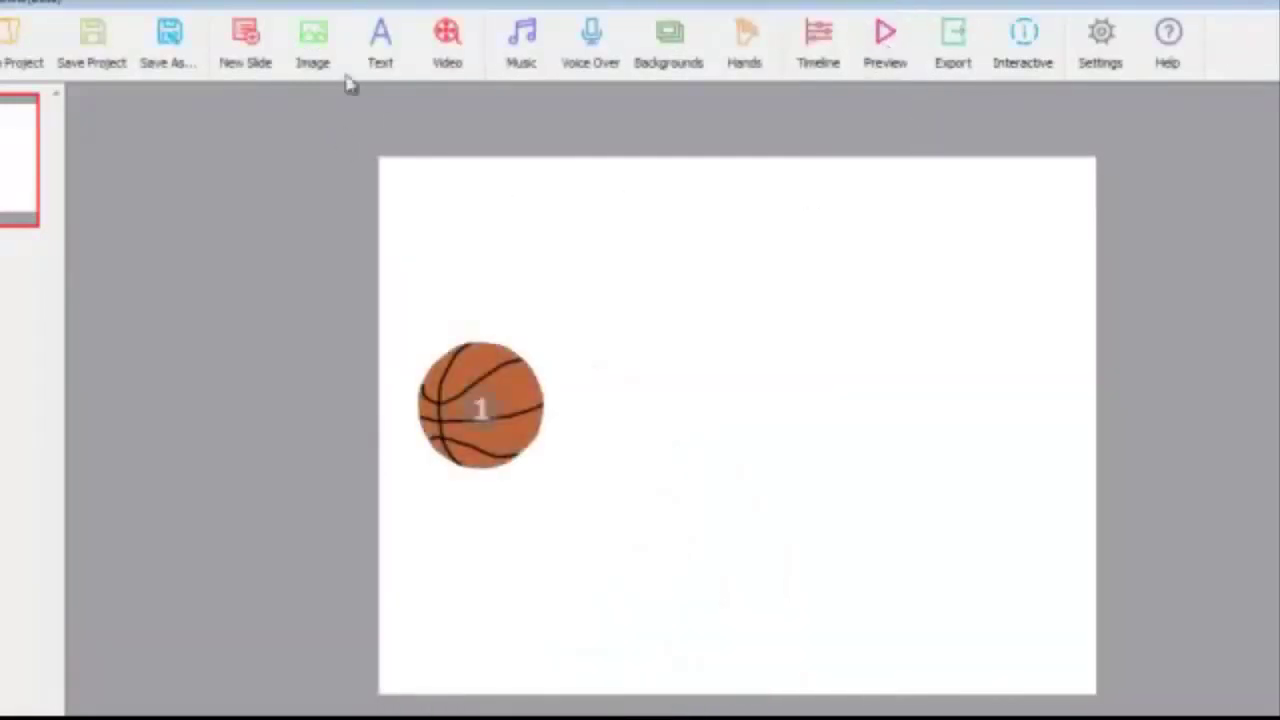
- Add the text "Basketball" to the slide in MS Shell Dlg 2 at size 72, left-aligned
click(377, 62)
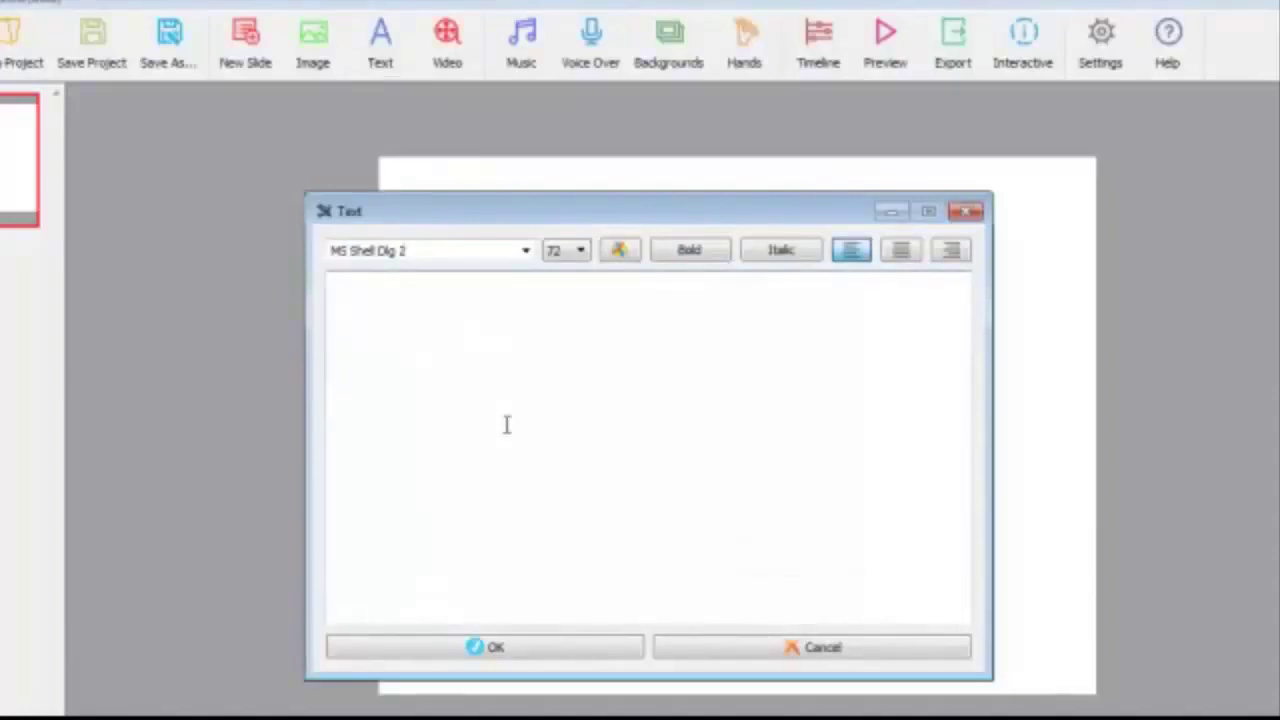
text(F)
key(BackSpace)
text(B)
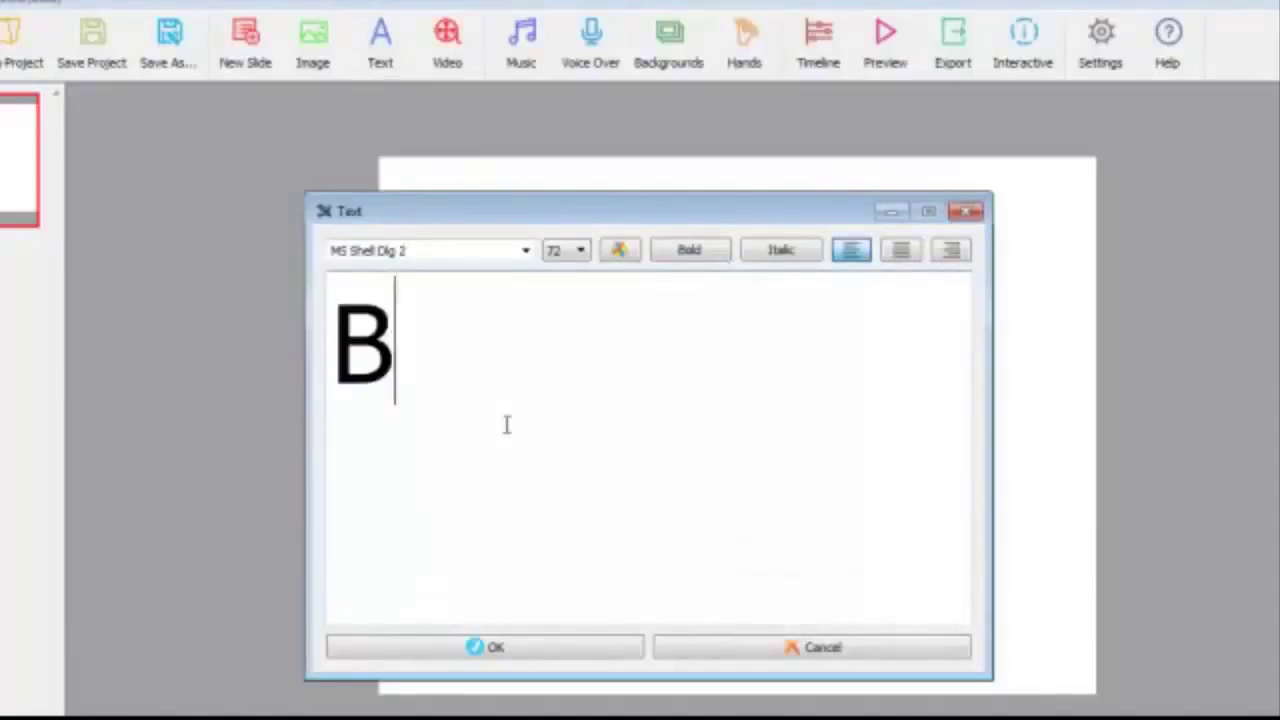
text(asketball)
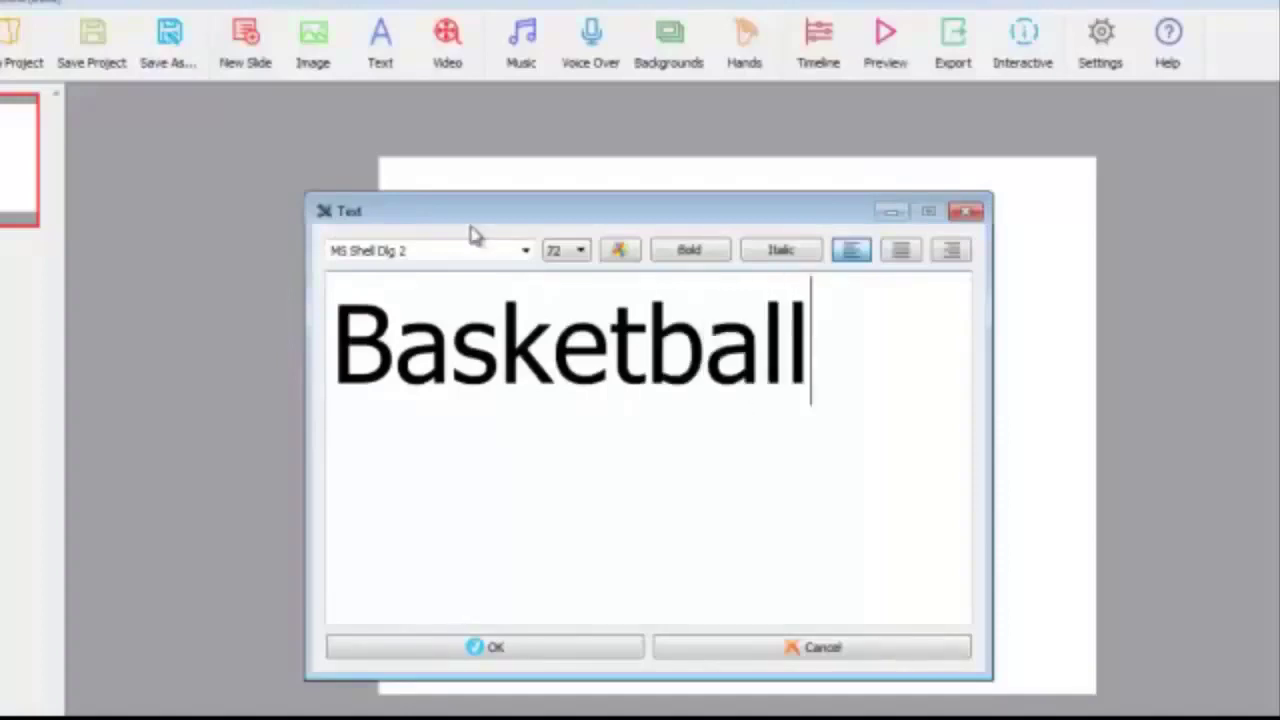
click(525, 250)
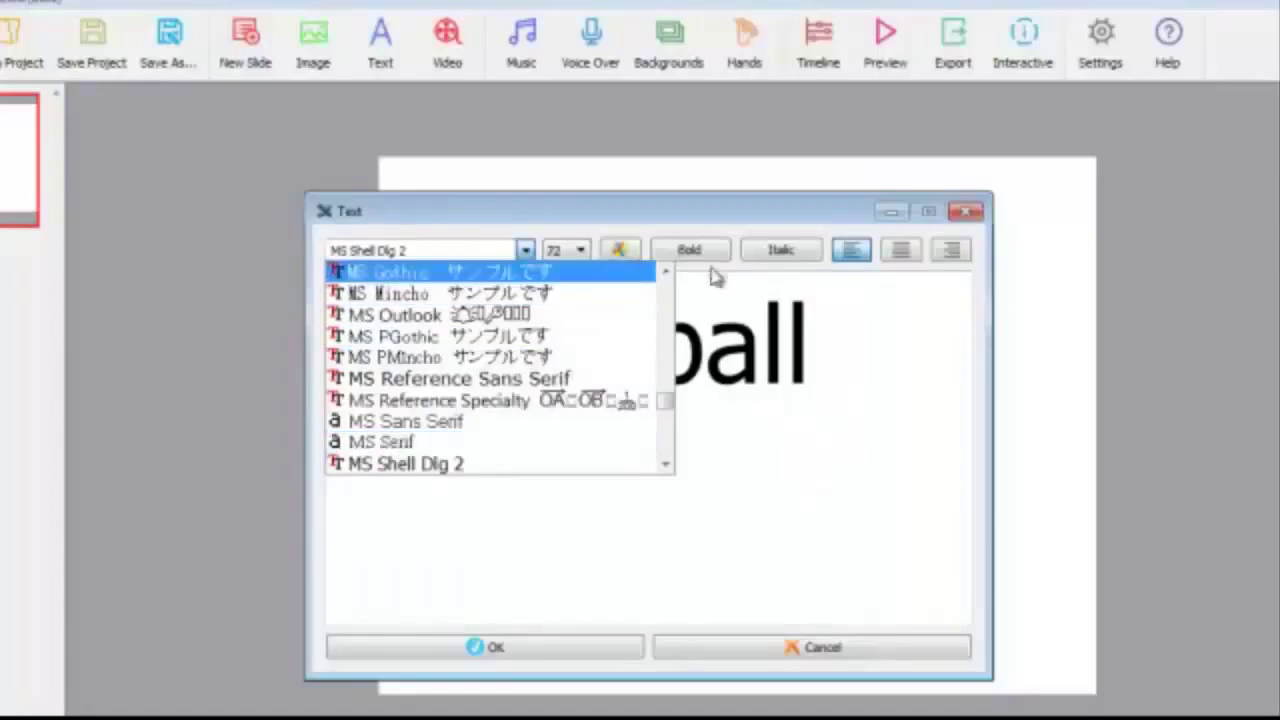
click(846, 337)
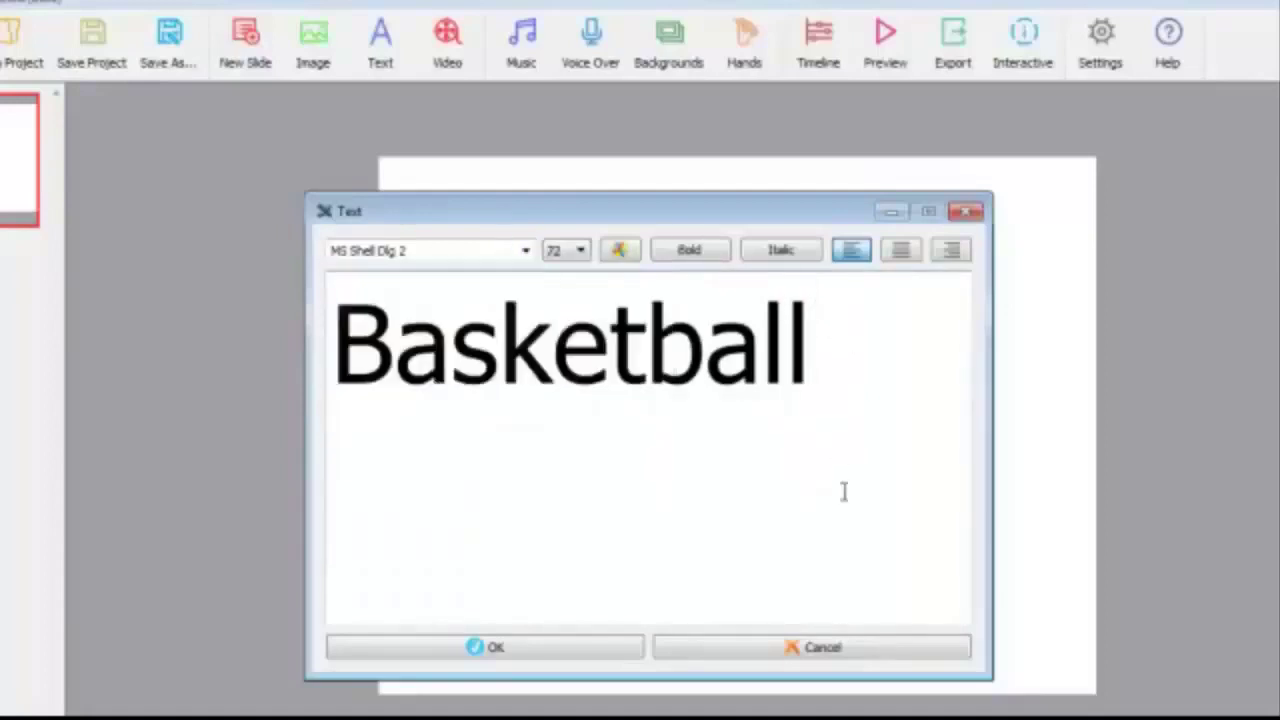
click(488, 655)
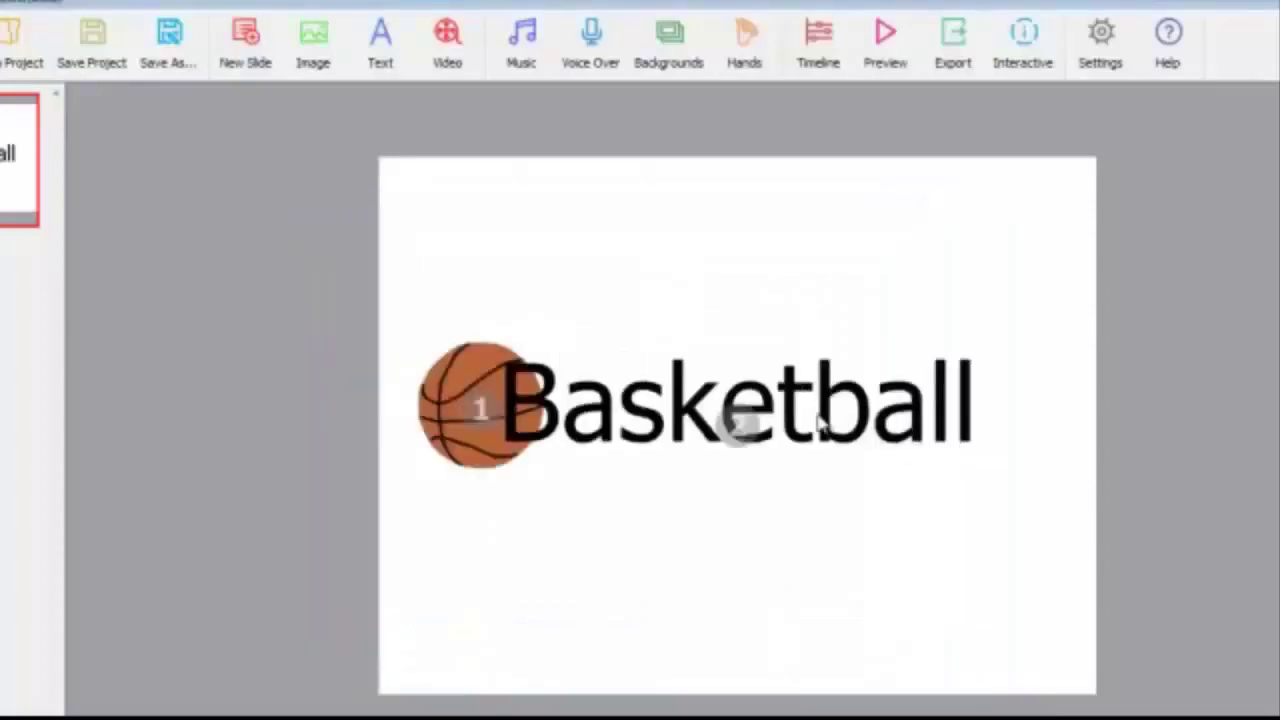
- Shrink the Basketball text, tilt it downward to the right just above the ball, and preview the slide
click(821, 425)
drag(821, 425, 732, 260)
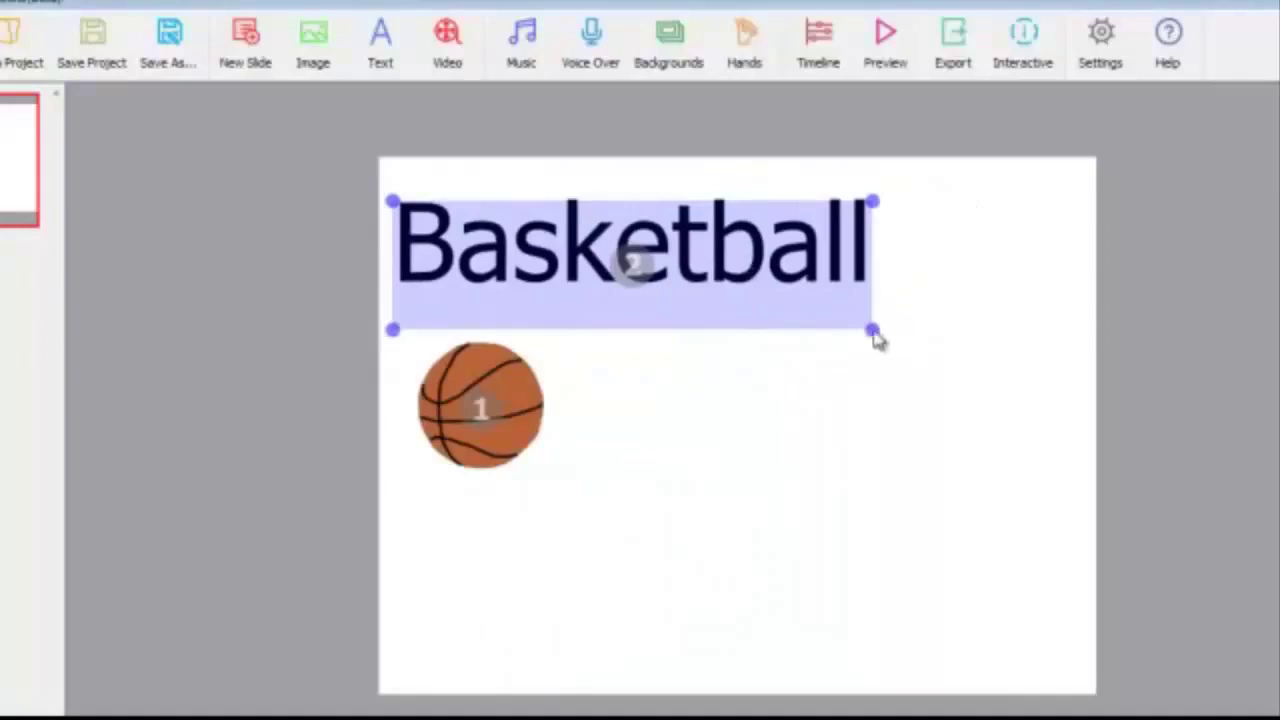
drag(875, 340, 789, 357)
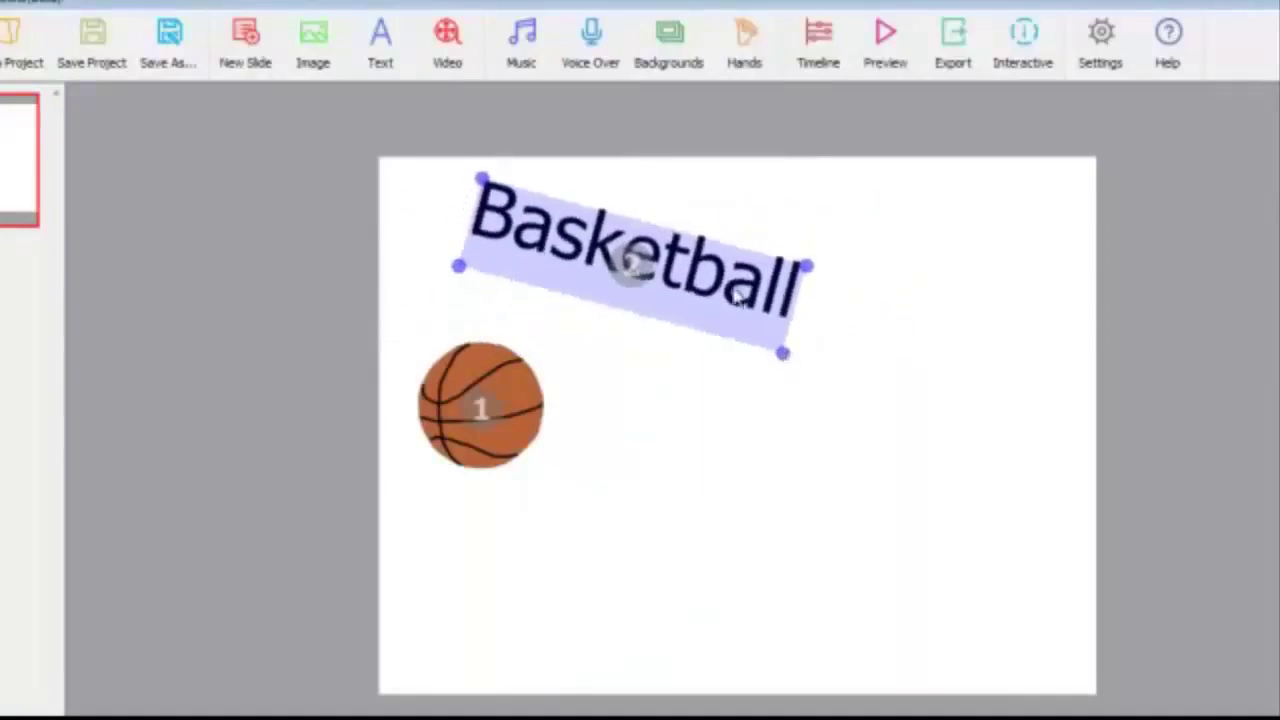
drag(738, 295, 682, 345)
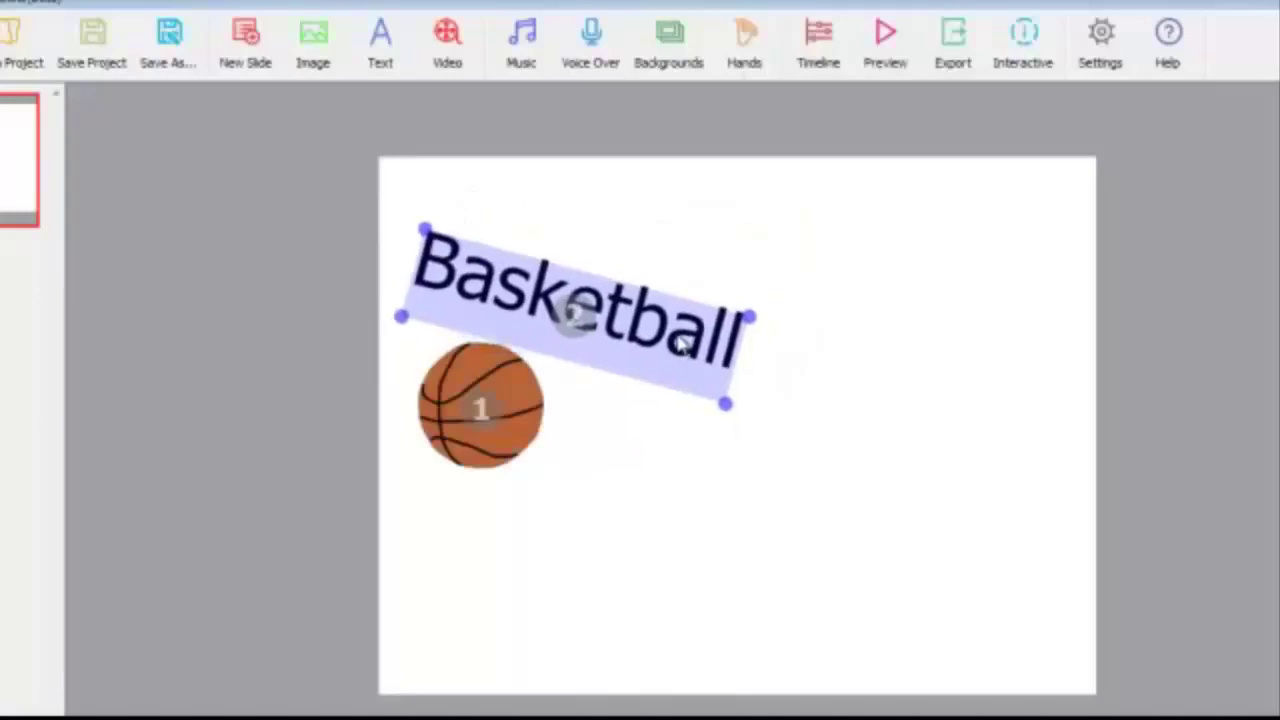
click(886, 409)
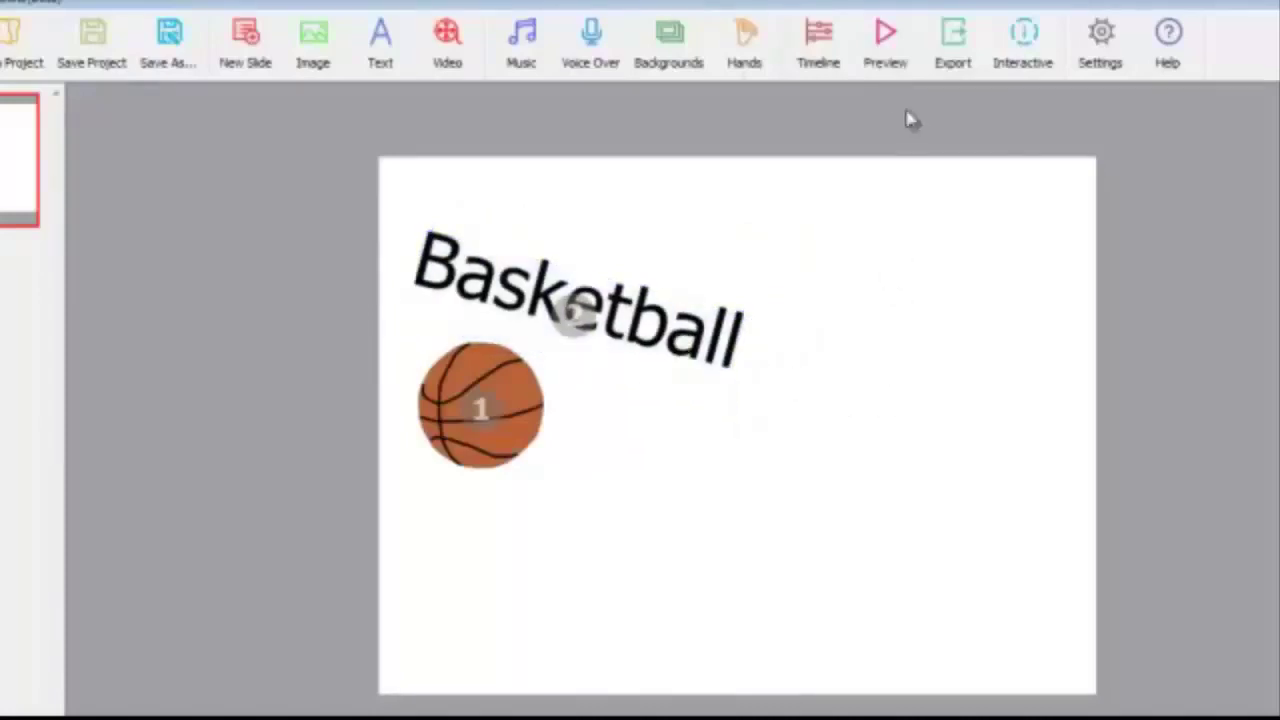
click(886, 40)
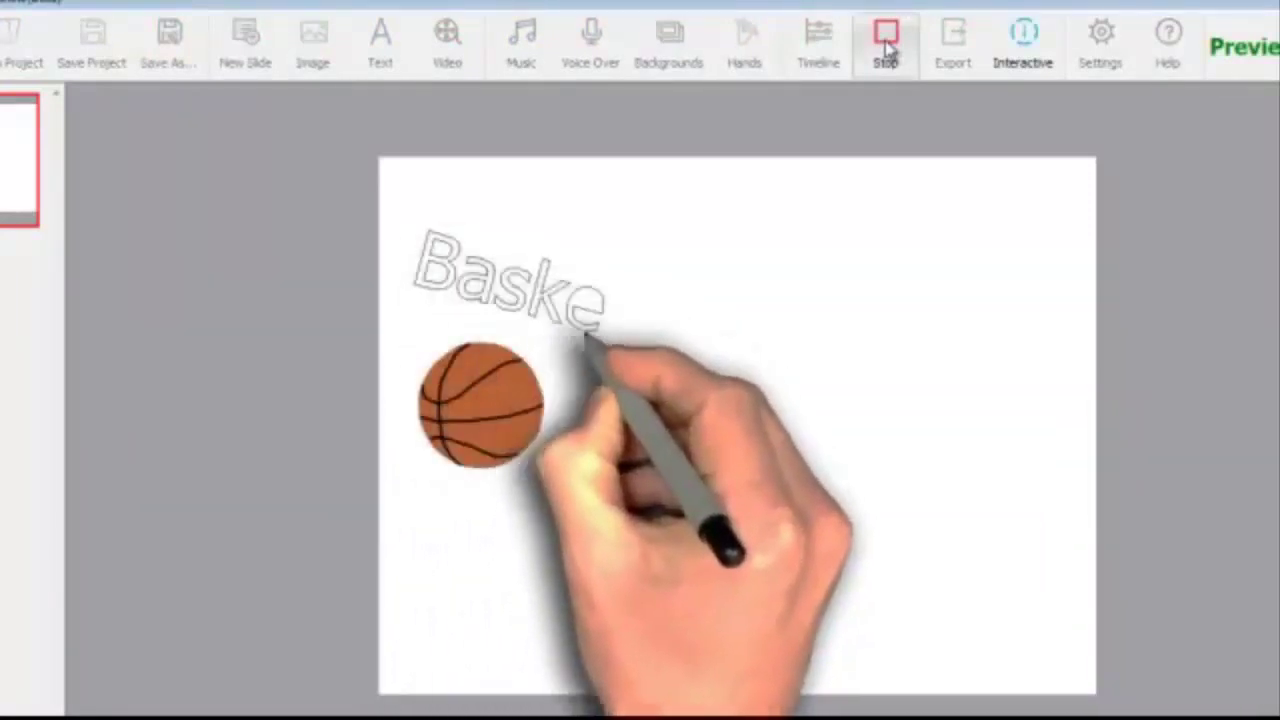
click(886, 45)
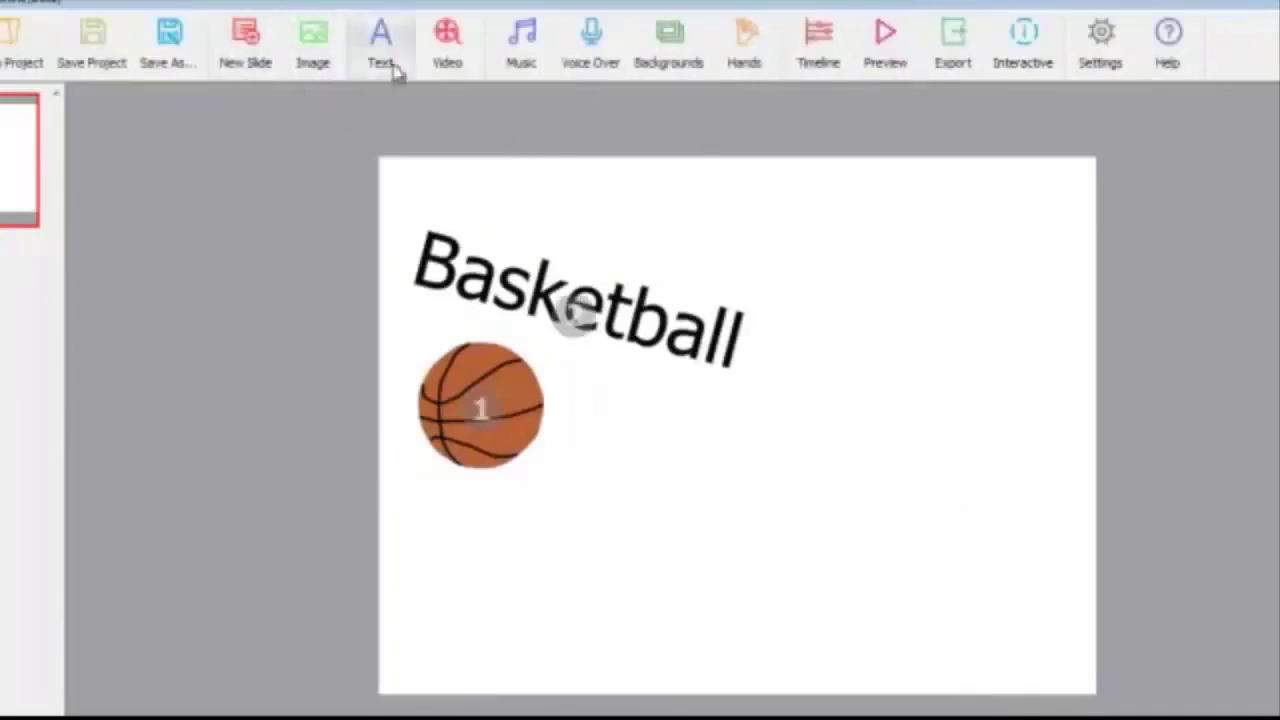
click(449, 50)
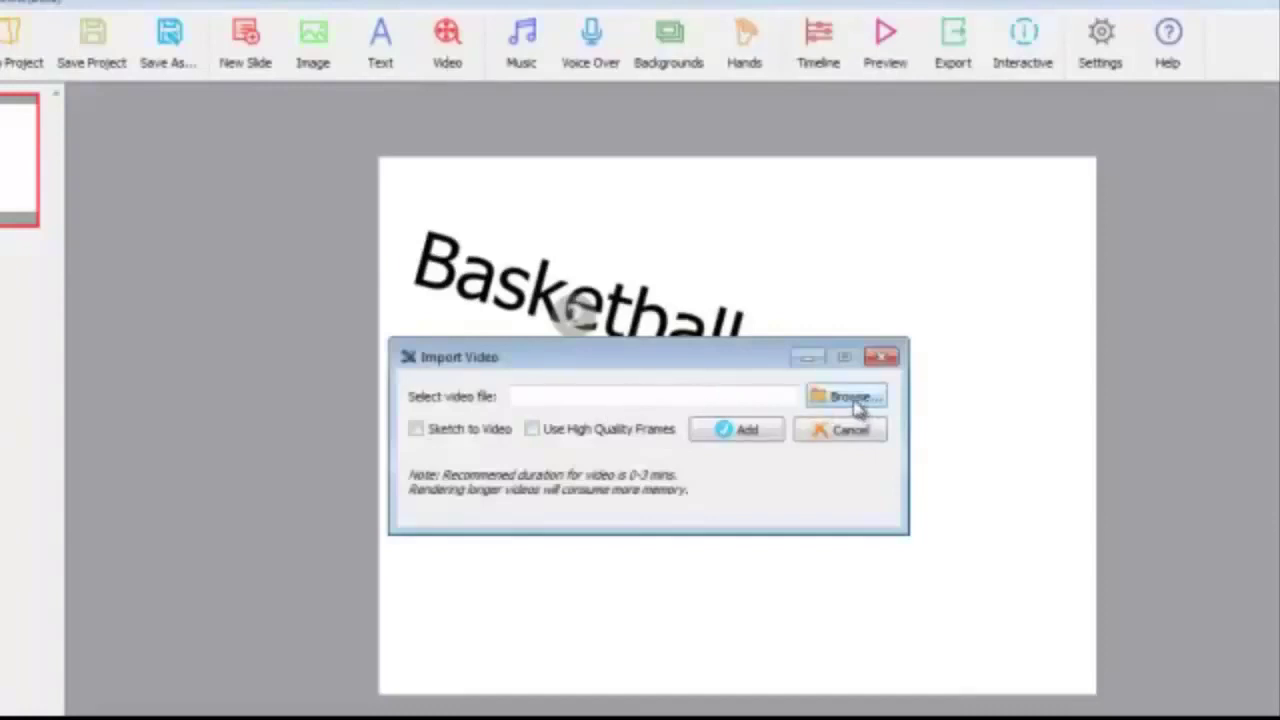
click(416, 430)
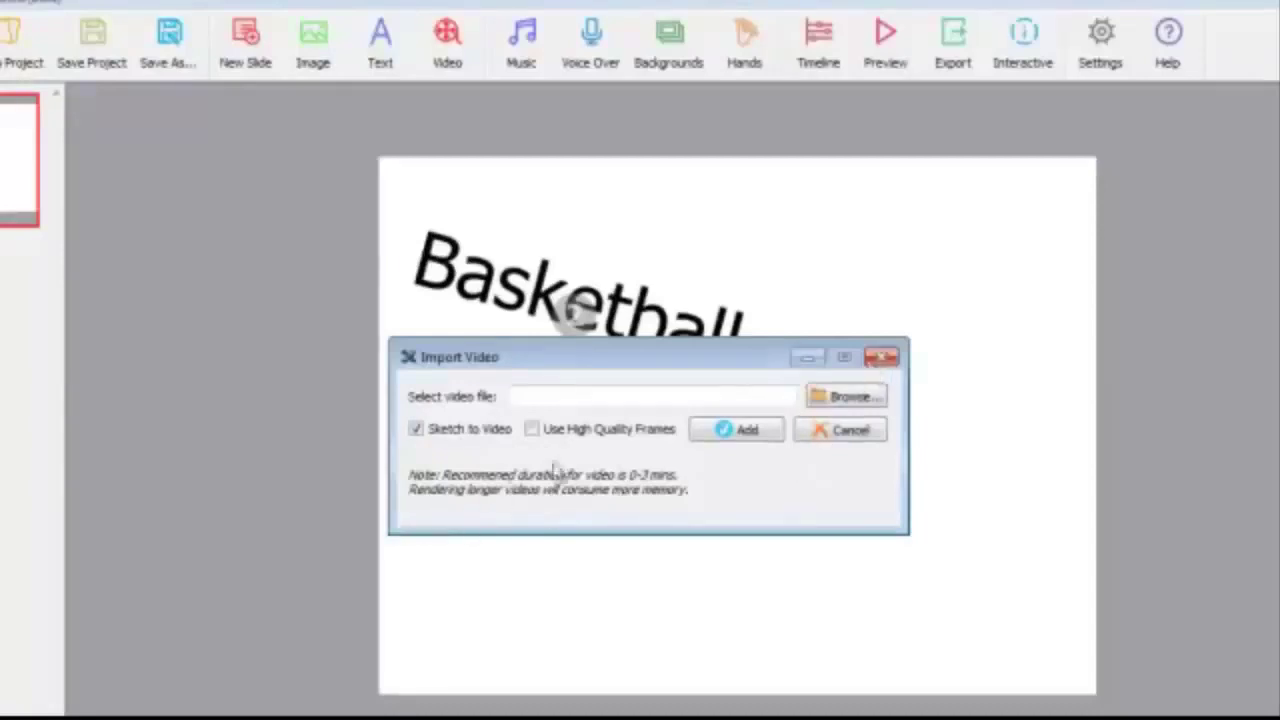
click(884, 357)
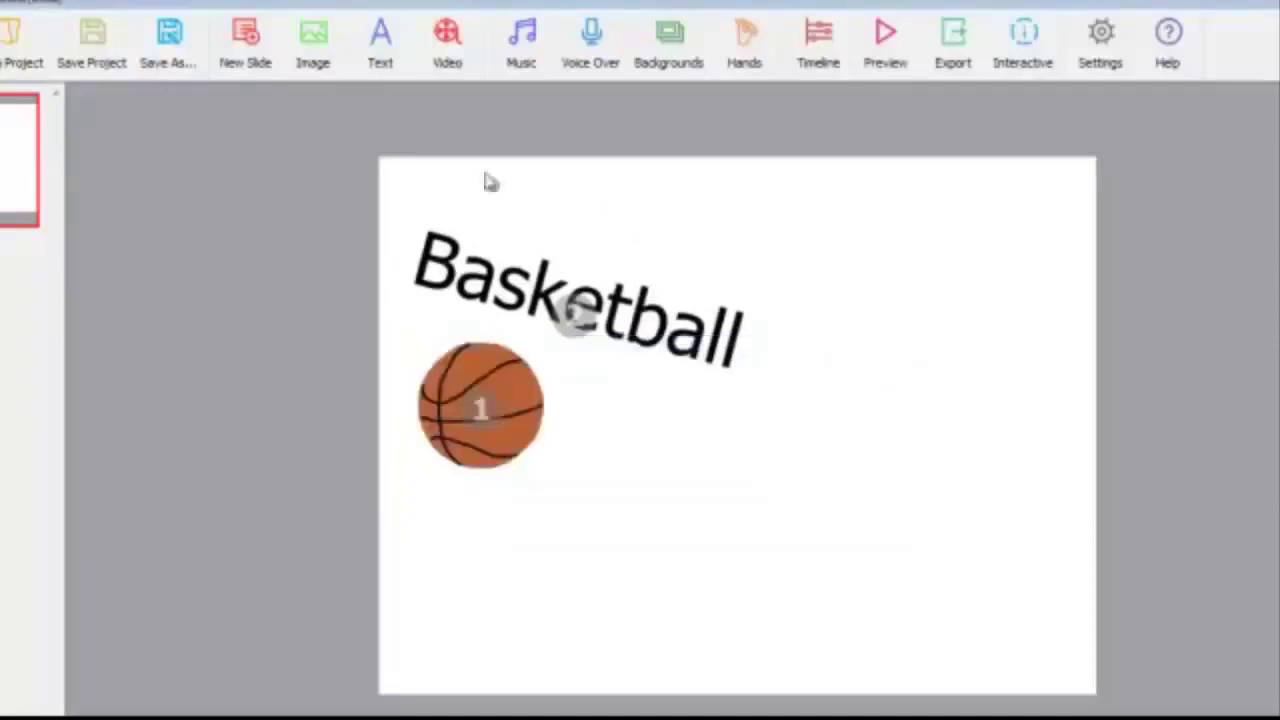
- Listen to the library track MAJ-ind-H9-fl-3-16.mp3 and add it as looping background music
click(528, 62)
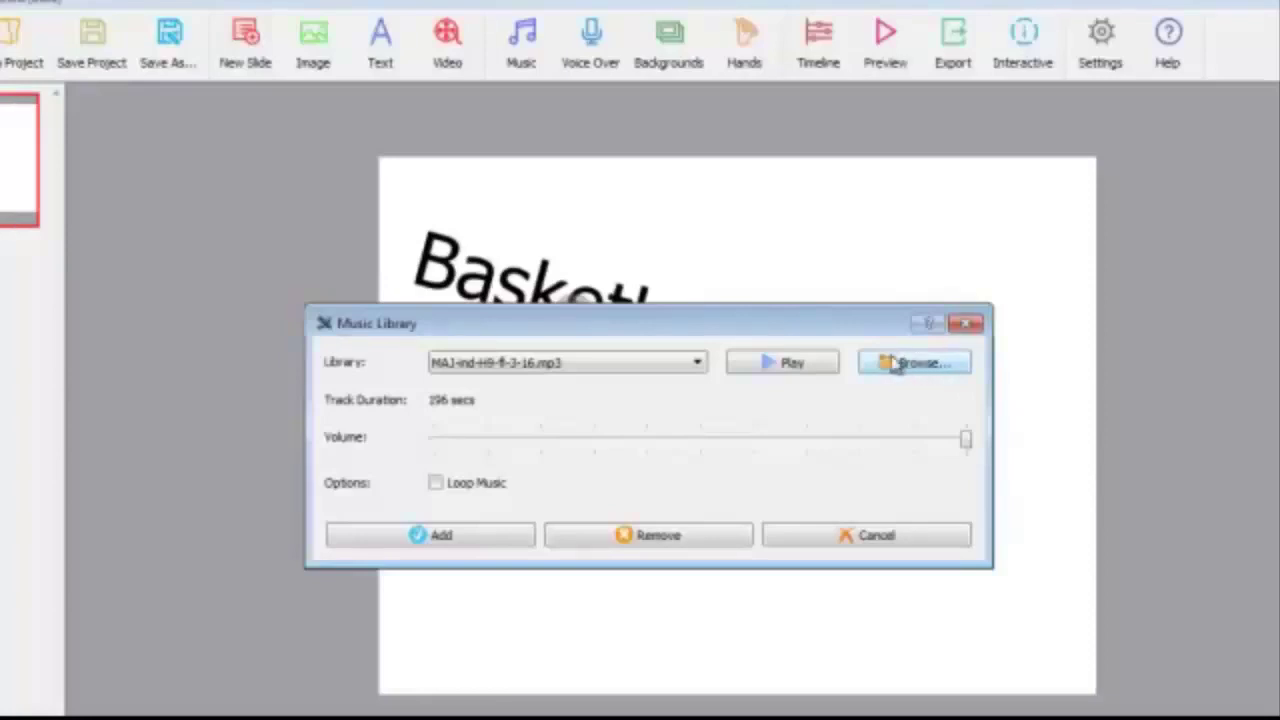
click(688, 364)
mouse_move(697, 432)
mouse_down()
mouse_move(697, 470)
mouse_move(697, 432)
mouse_up()
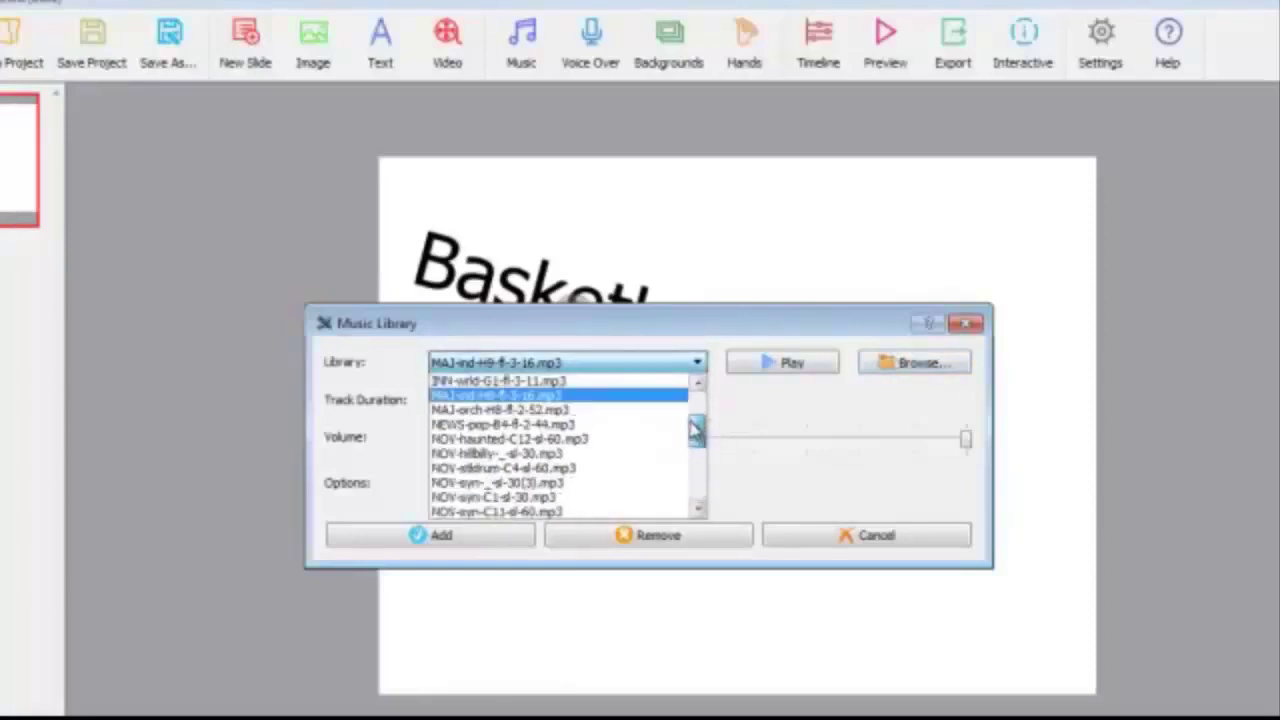
click(566, 398)
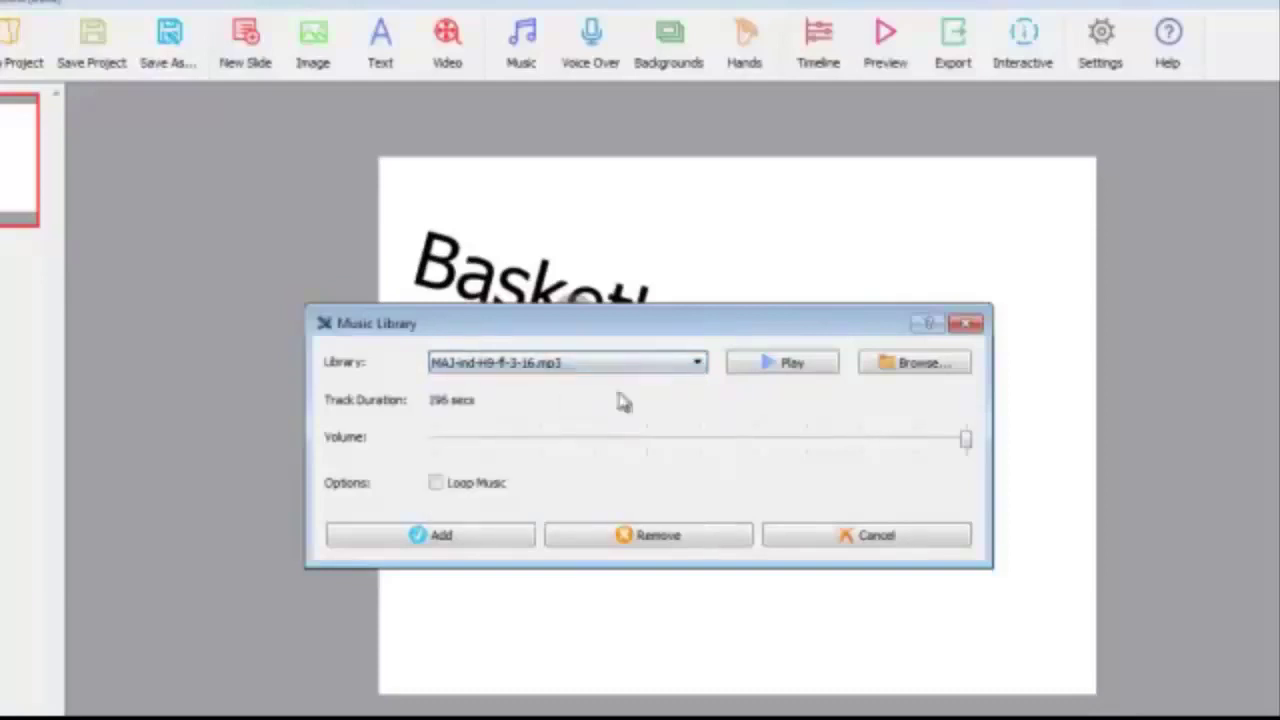
click(778, 366)
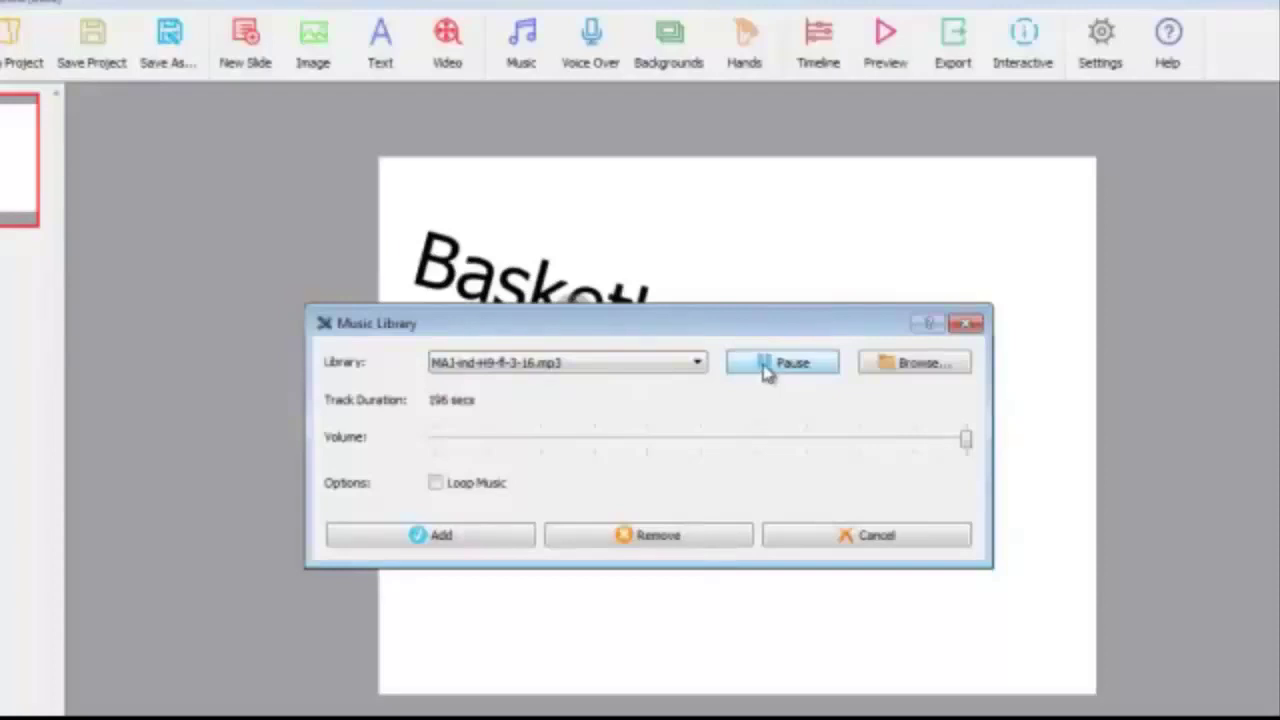
click(767, 370)
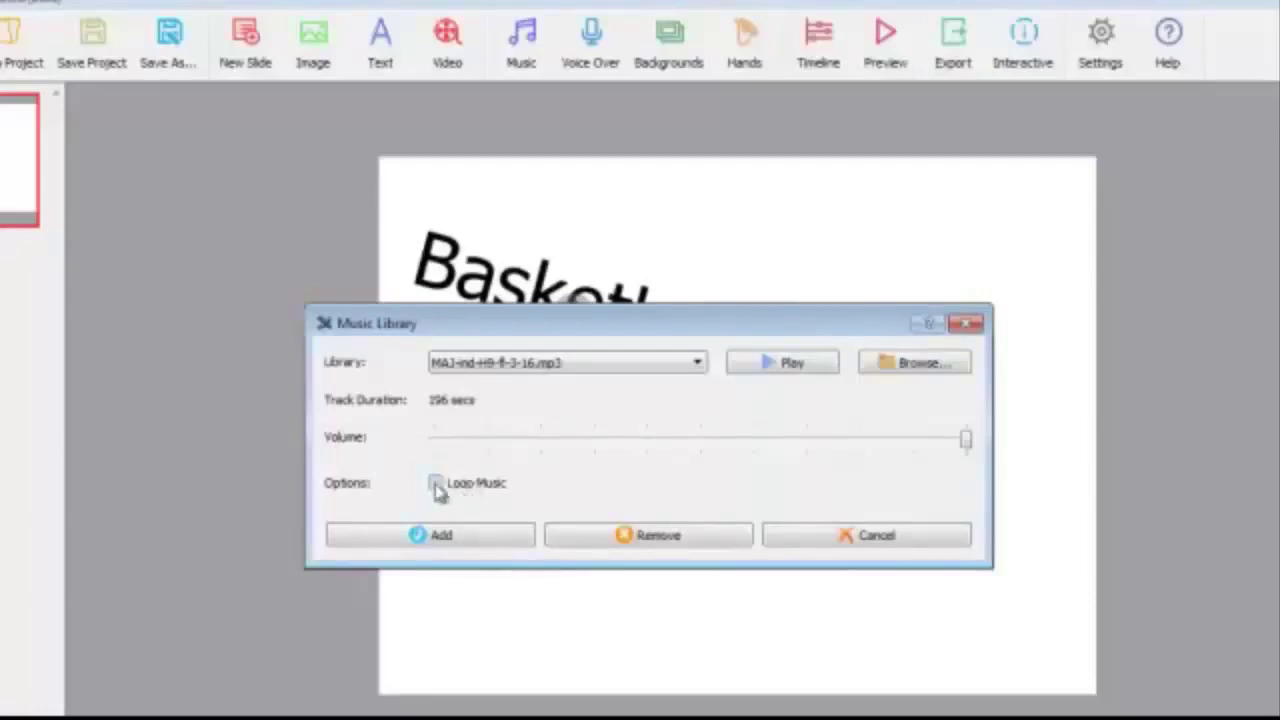
click(437, 484)
click(440, 538)
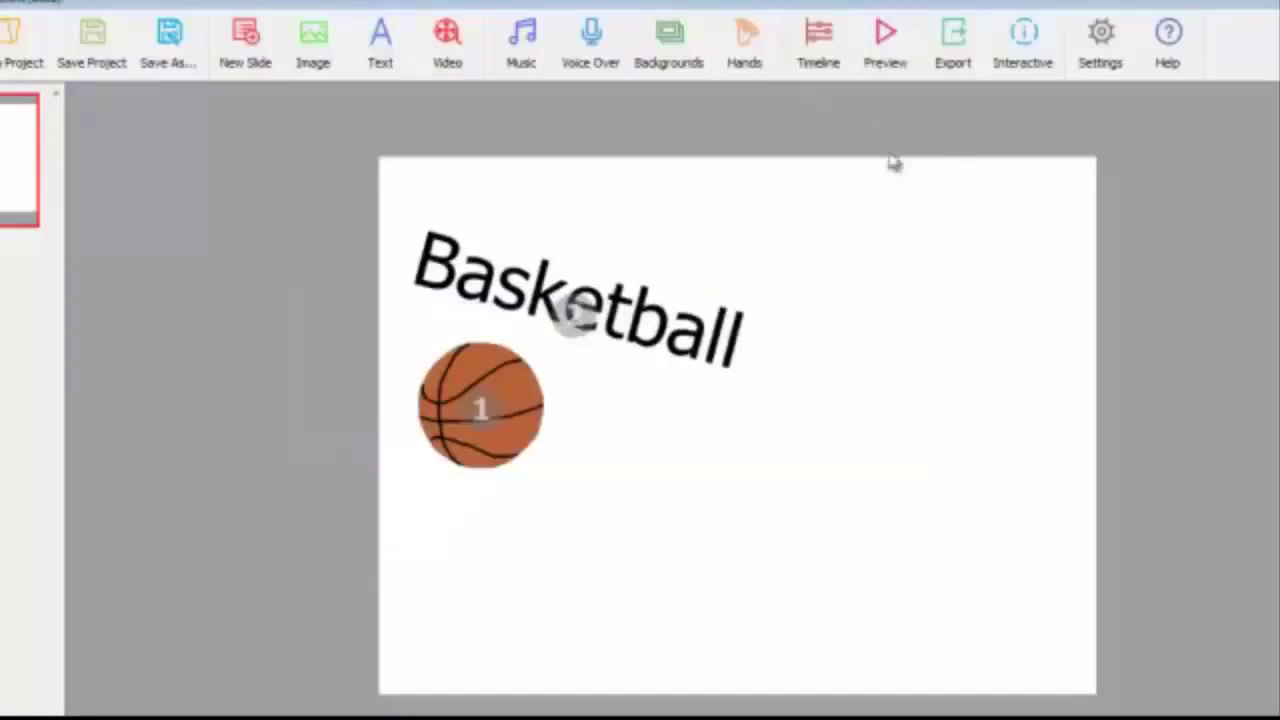
- Preview the slide with its background music and check the music track's settings
click(880, 60)
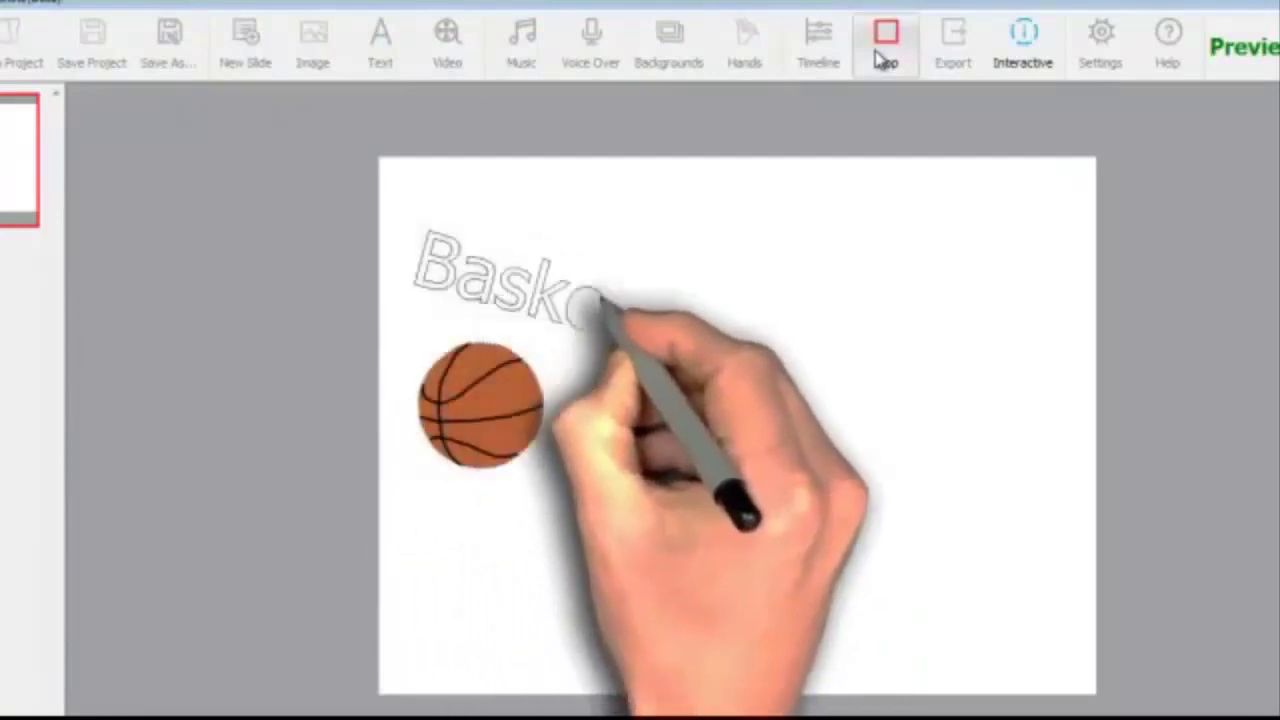
click(886, 50)
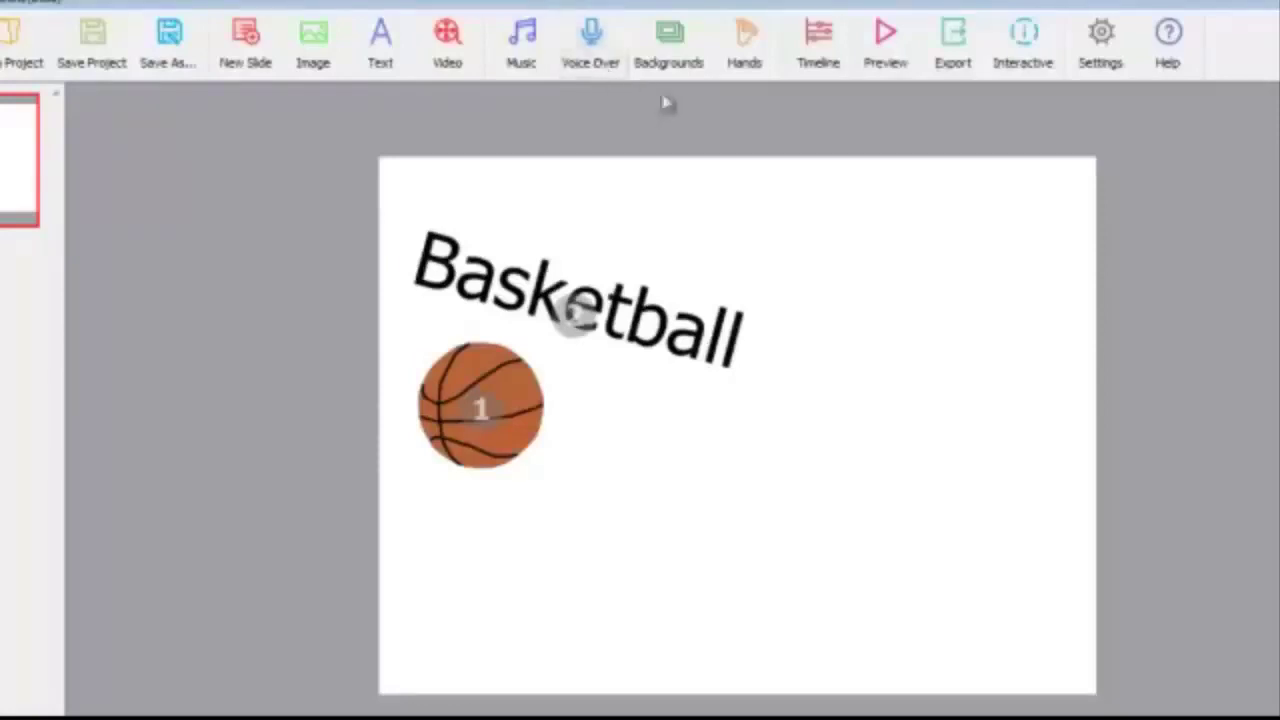
click(518, 56)
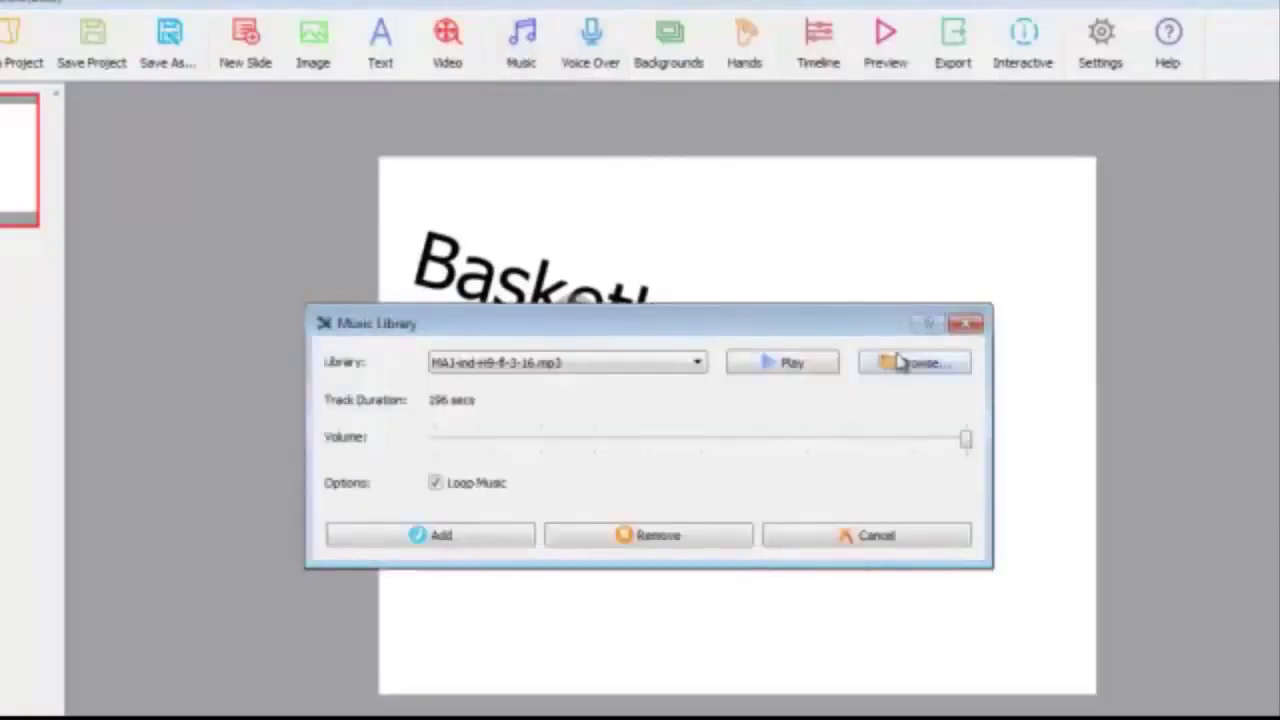
click(940, 535)
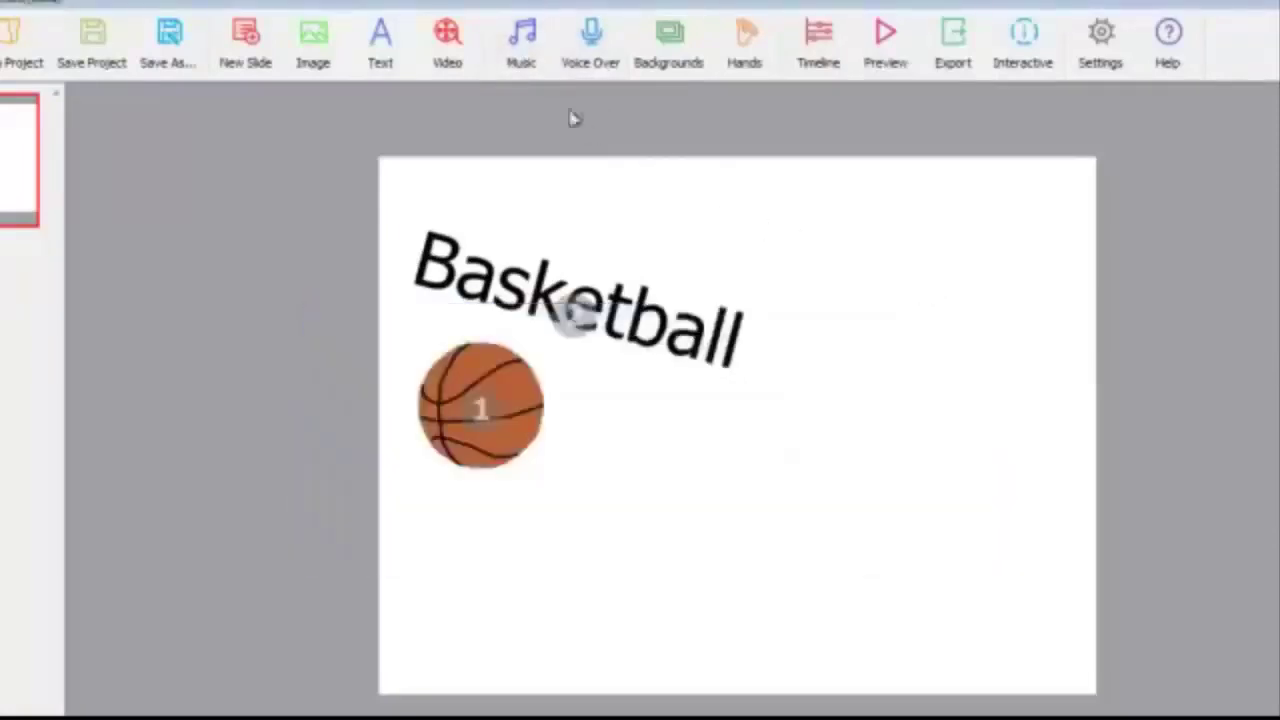
- Browse the 1280x720 images in the backgrounds library
click(663, 62)
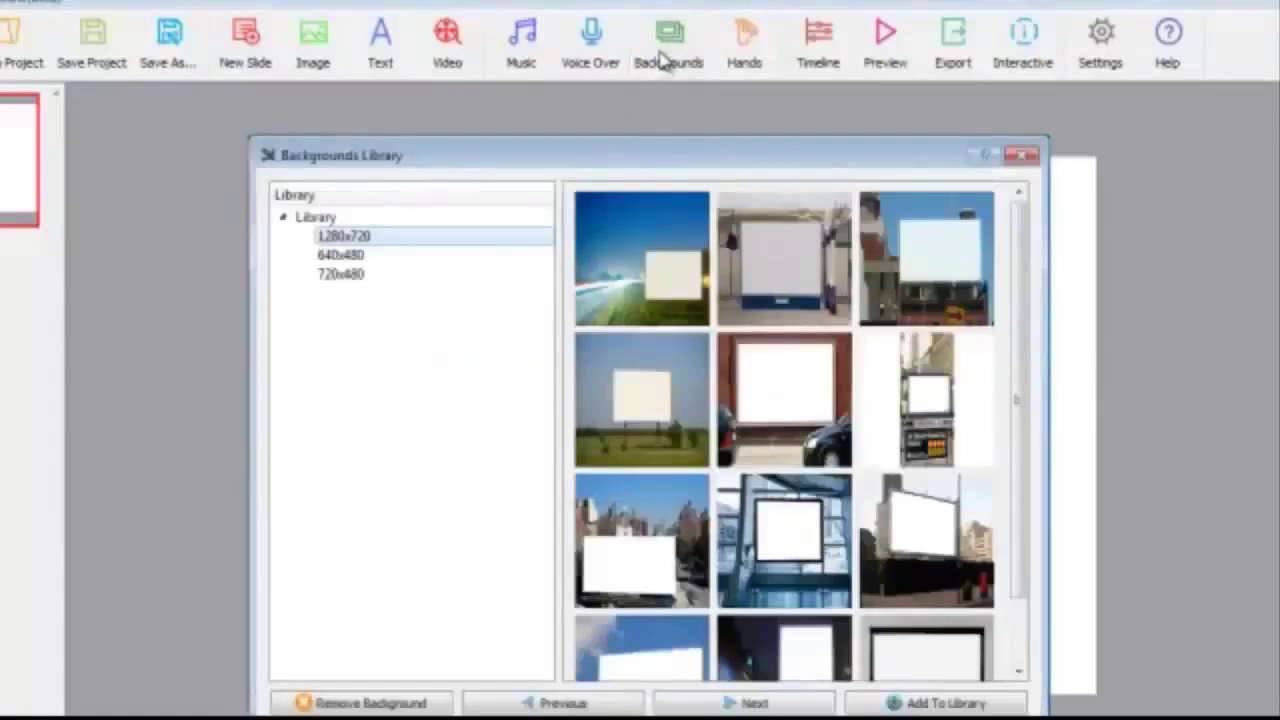
scroll(762, 460, down, 2)
scroll(884, 466, up, 2)
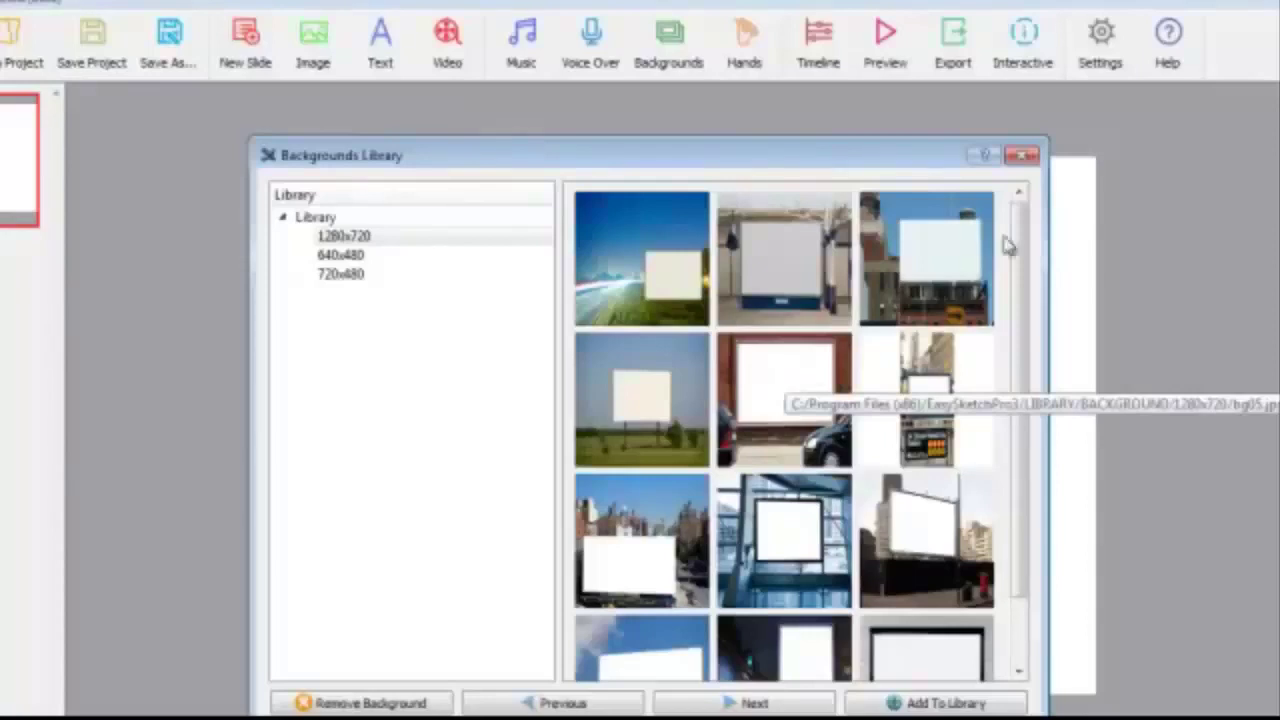
click(1026, 157)
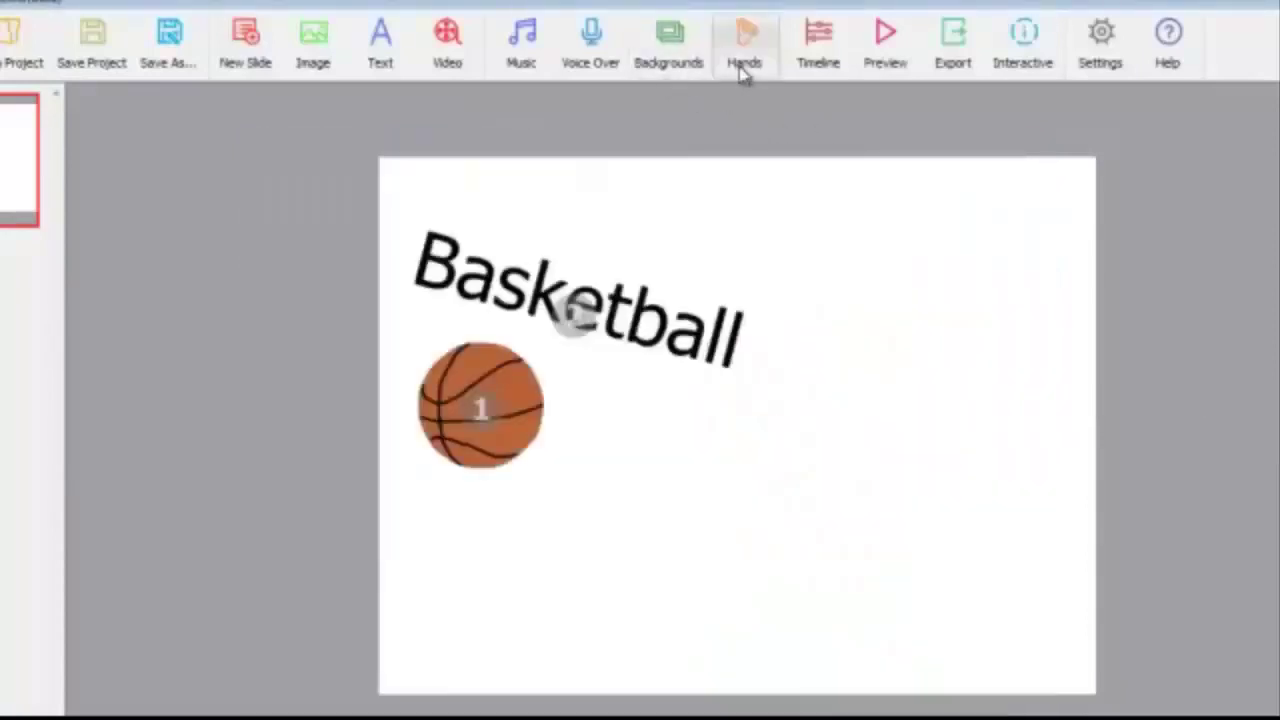
- Preview the current drawing hand and replace it with the small WhiteChildMale draw hand holding the red-and-blue marker
click(885, 45)
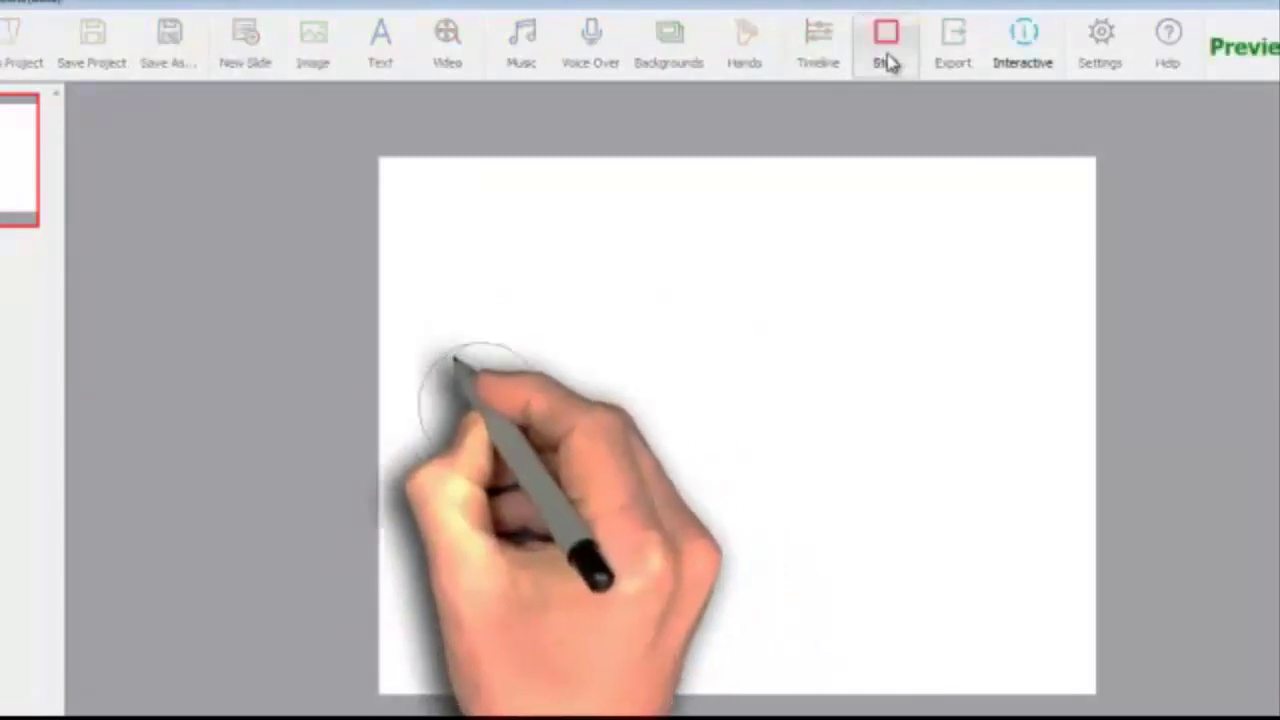
click(885, 45)
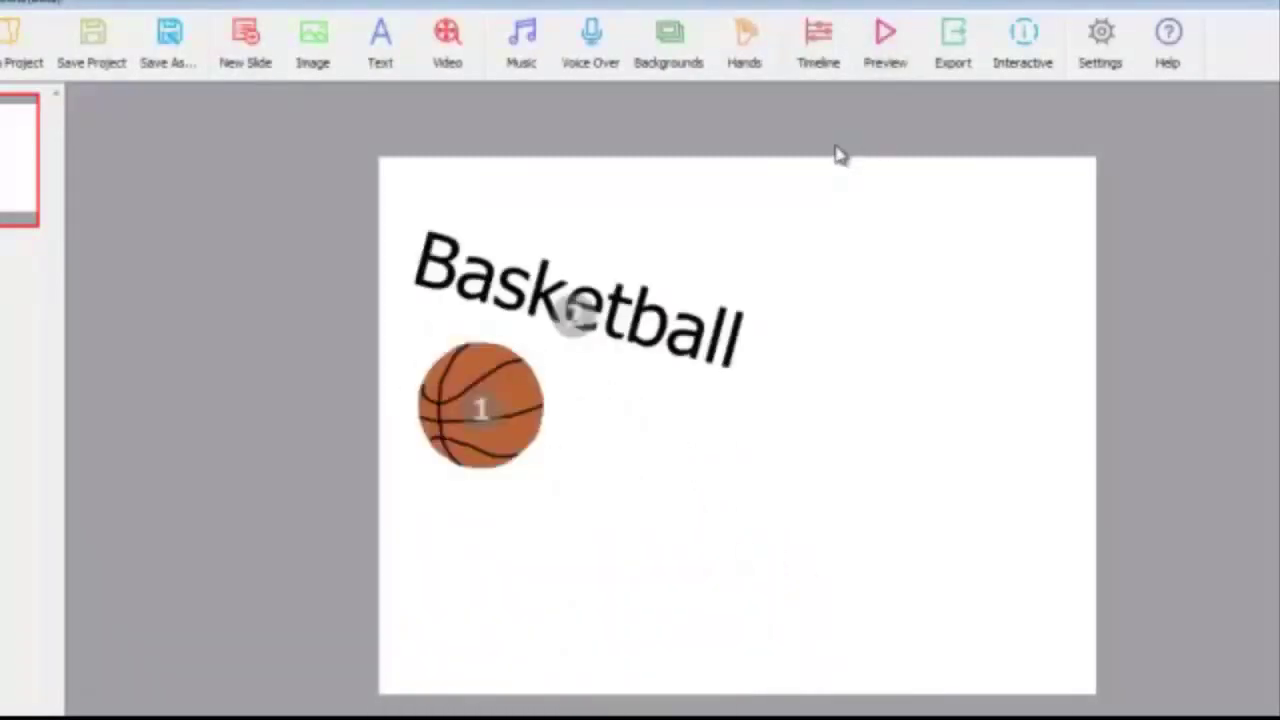
click(741, 50)
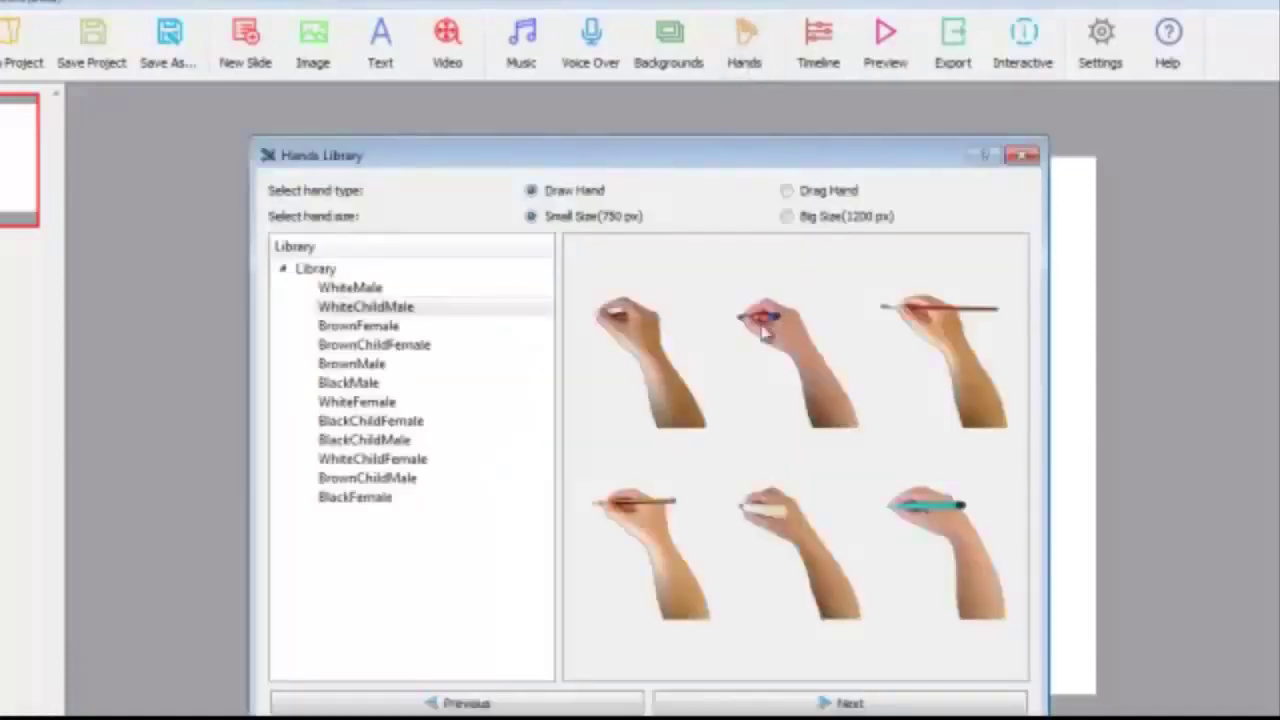
click(398, 326)
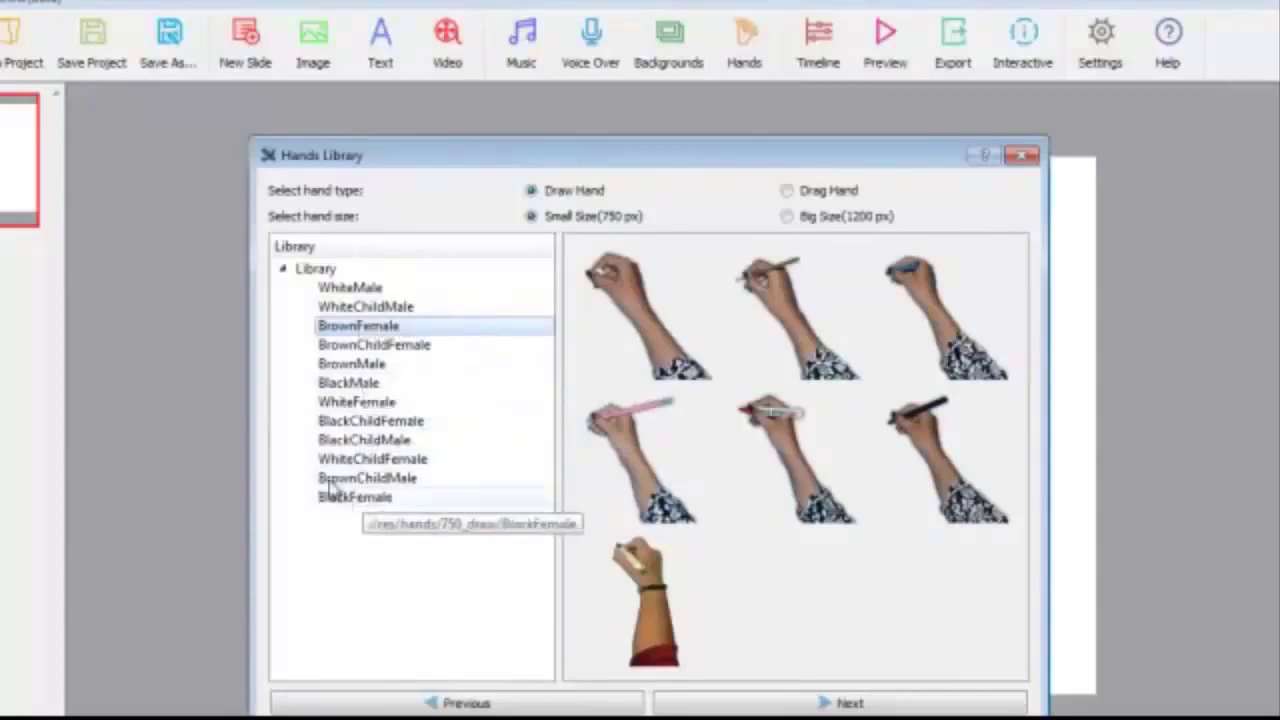
click(360, 292)
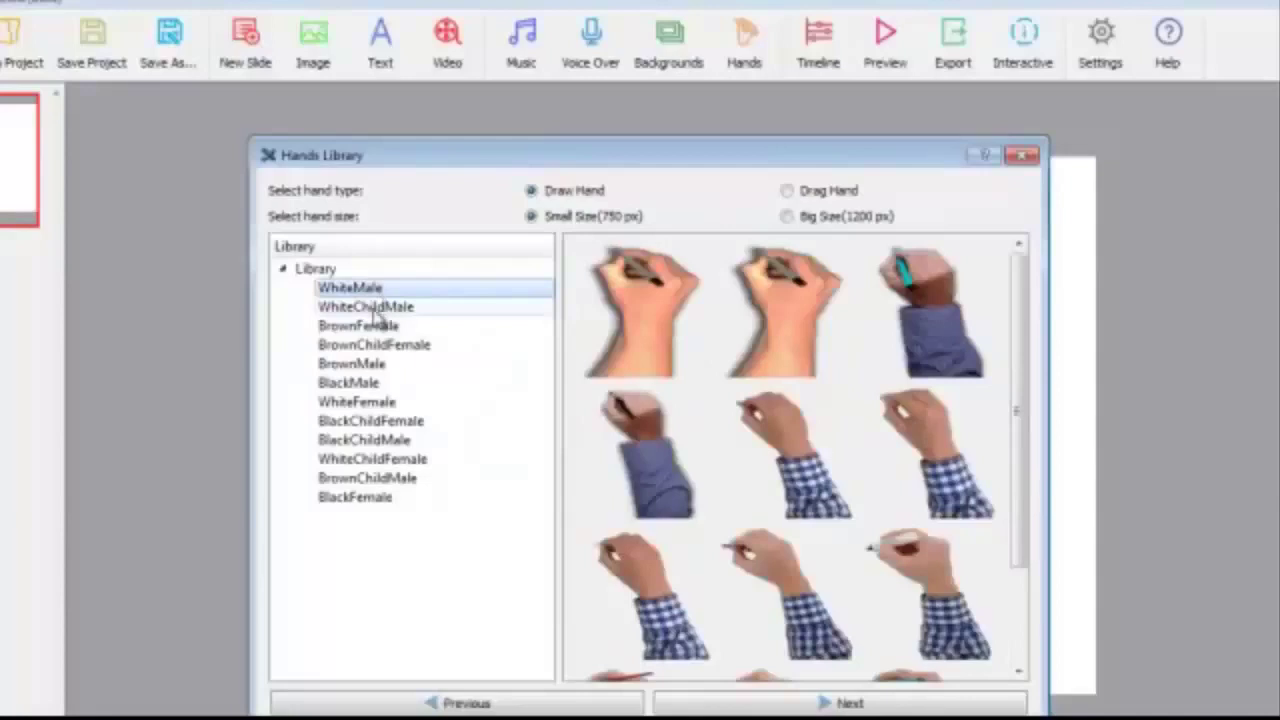
click(376, 310)
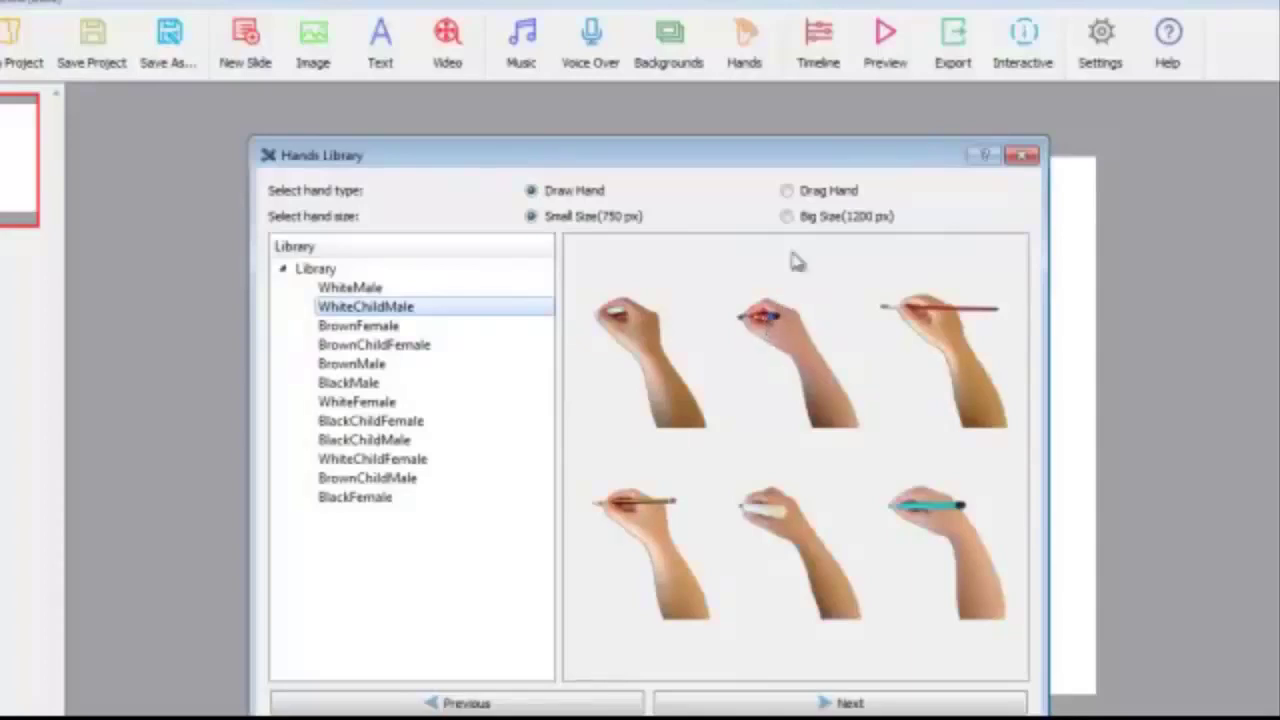
click(787, 338)
double_click(787, 338)
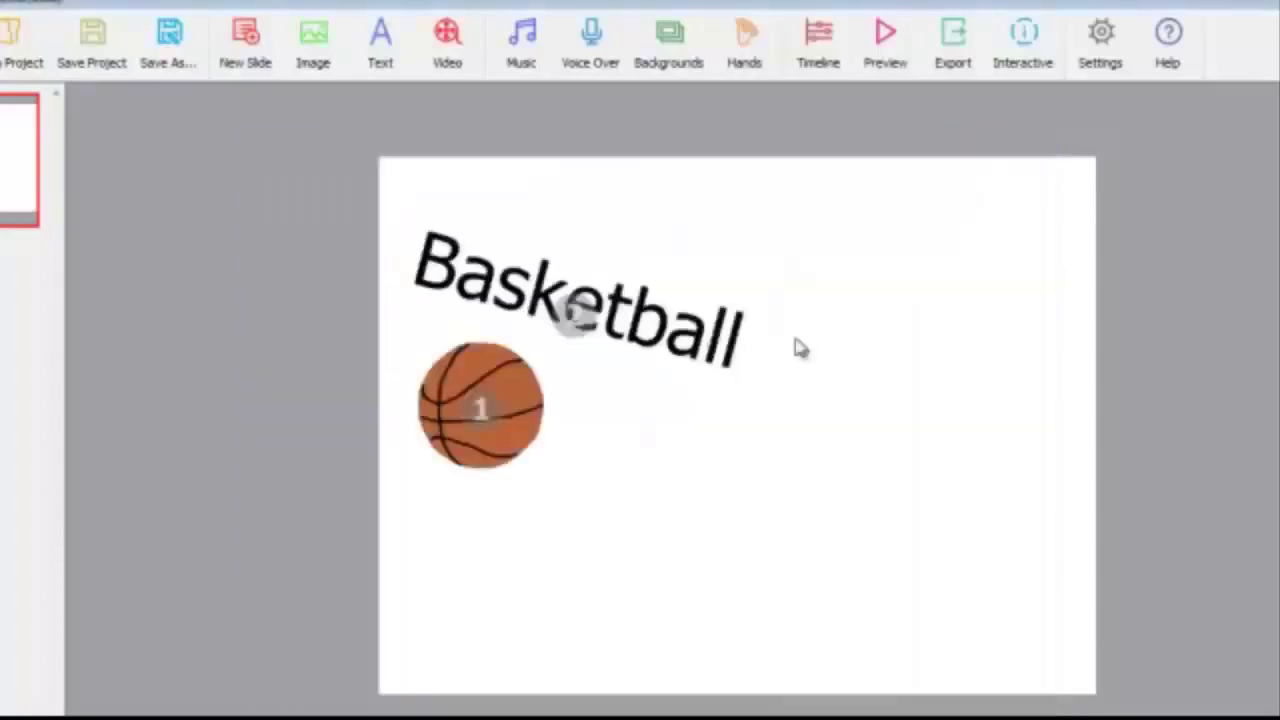
- Preview the slide with the new drawing hand and look over the hands library again
click(886, 62)
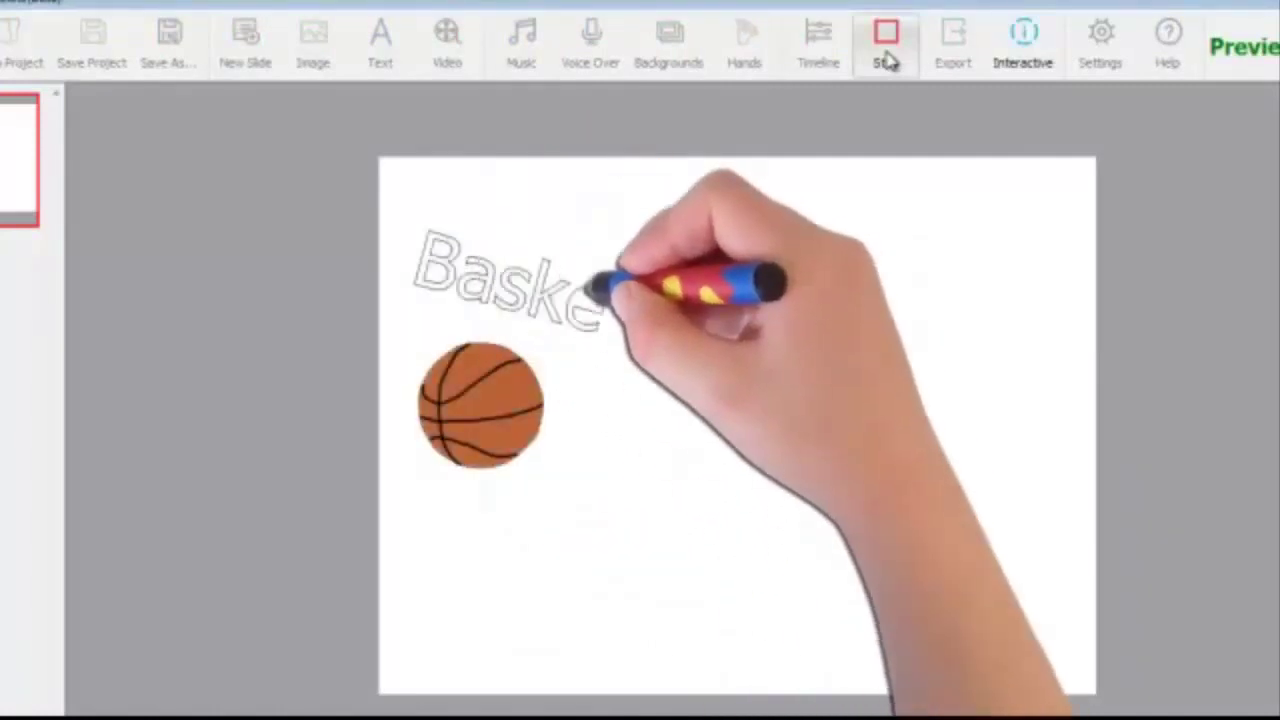
click(886, 62)
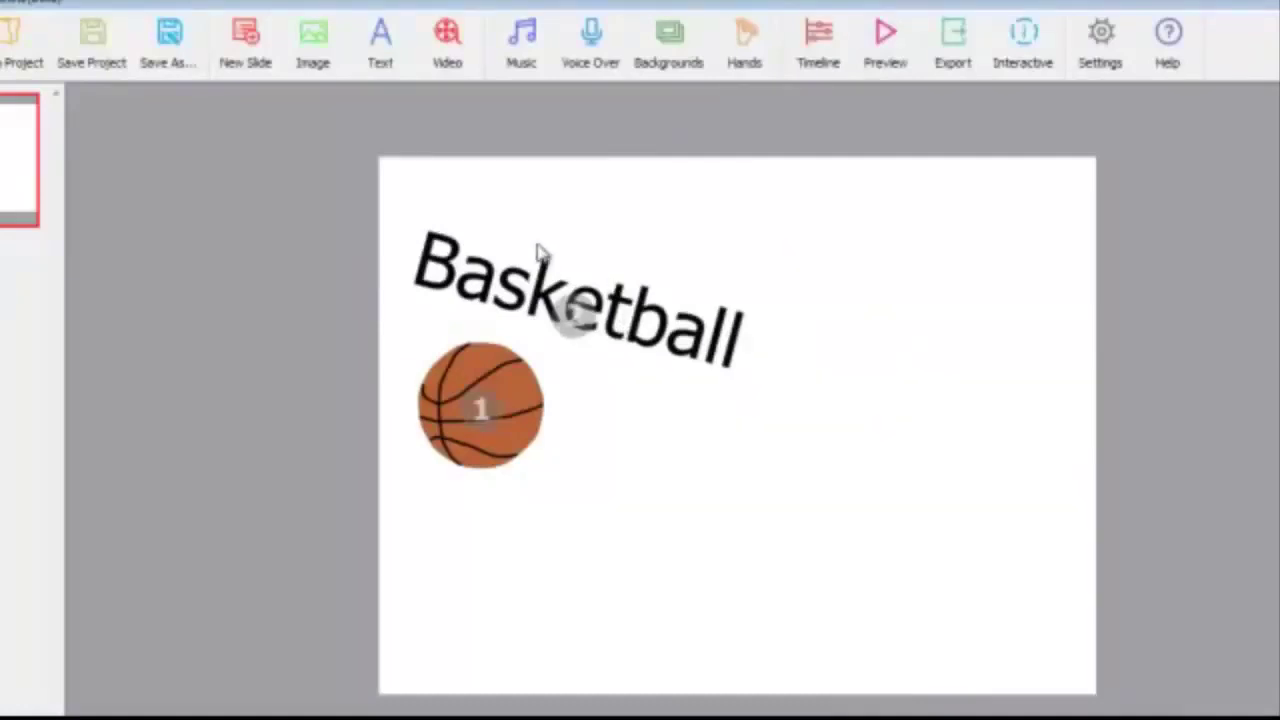
click(742, 48)
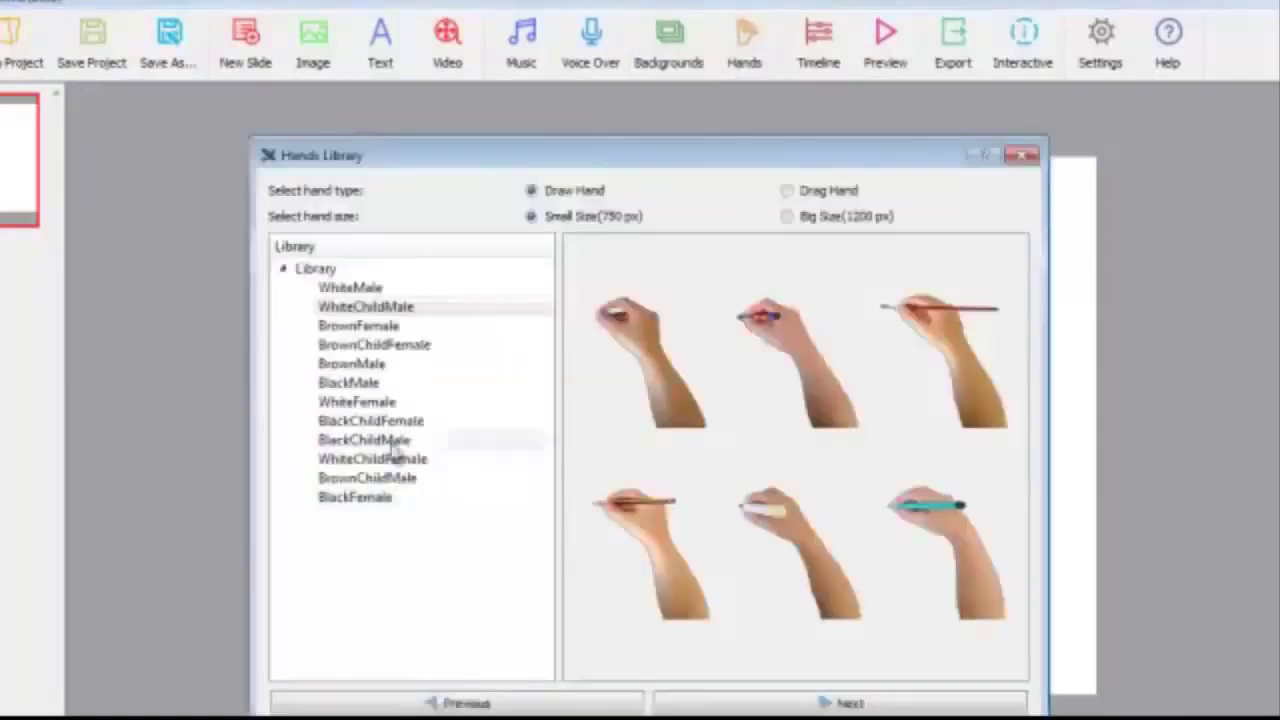
click(1022, 155)
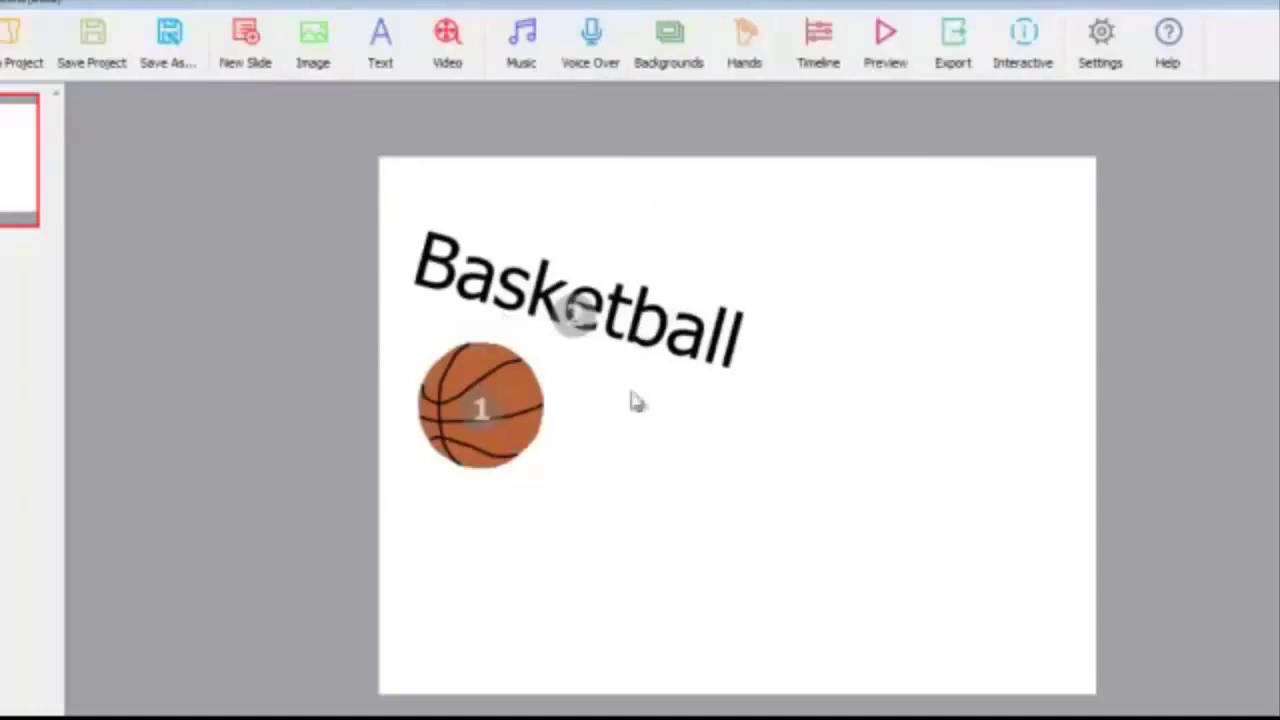
- Add the baseball image from the Sports library, shrink it, and place it in the slide's upper right area
click(313, 52)
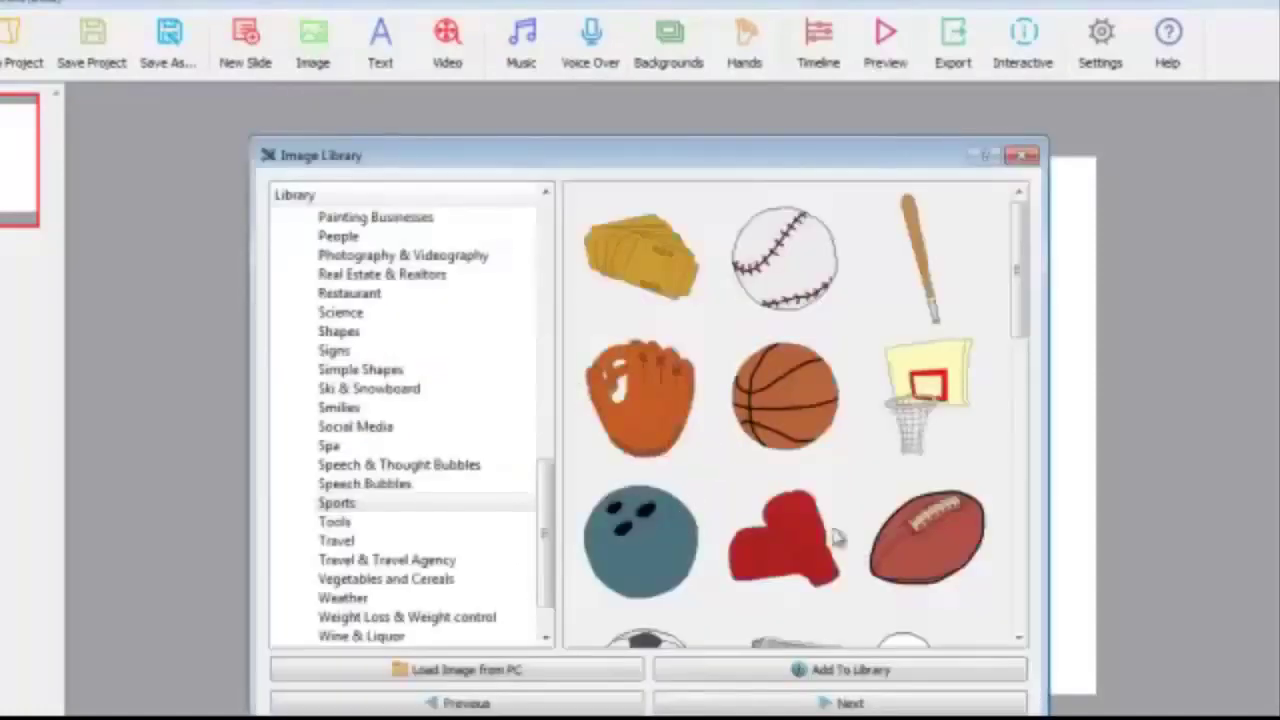
double_click(782, 300)
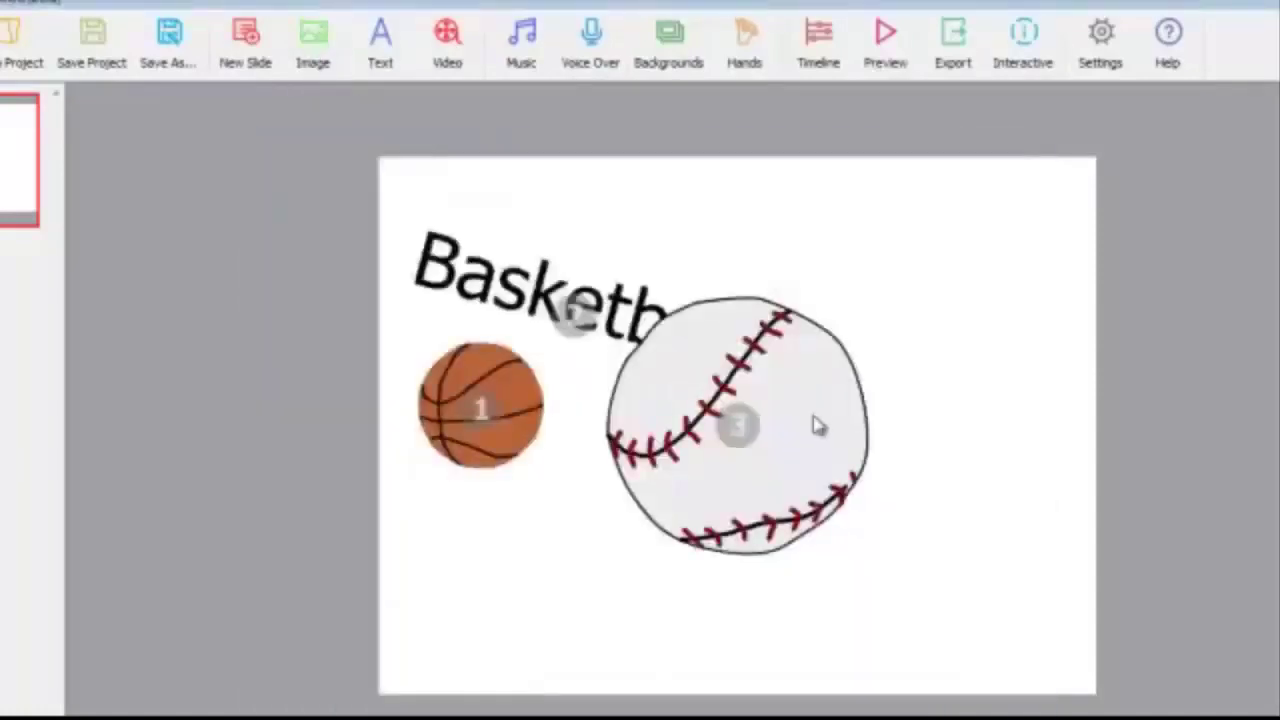
drag(815, 423, 983, 320)
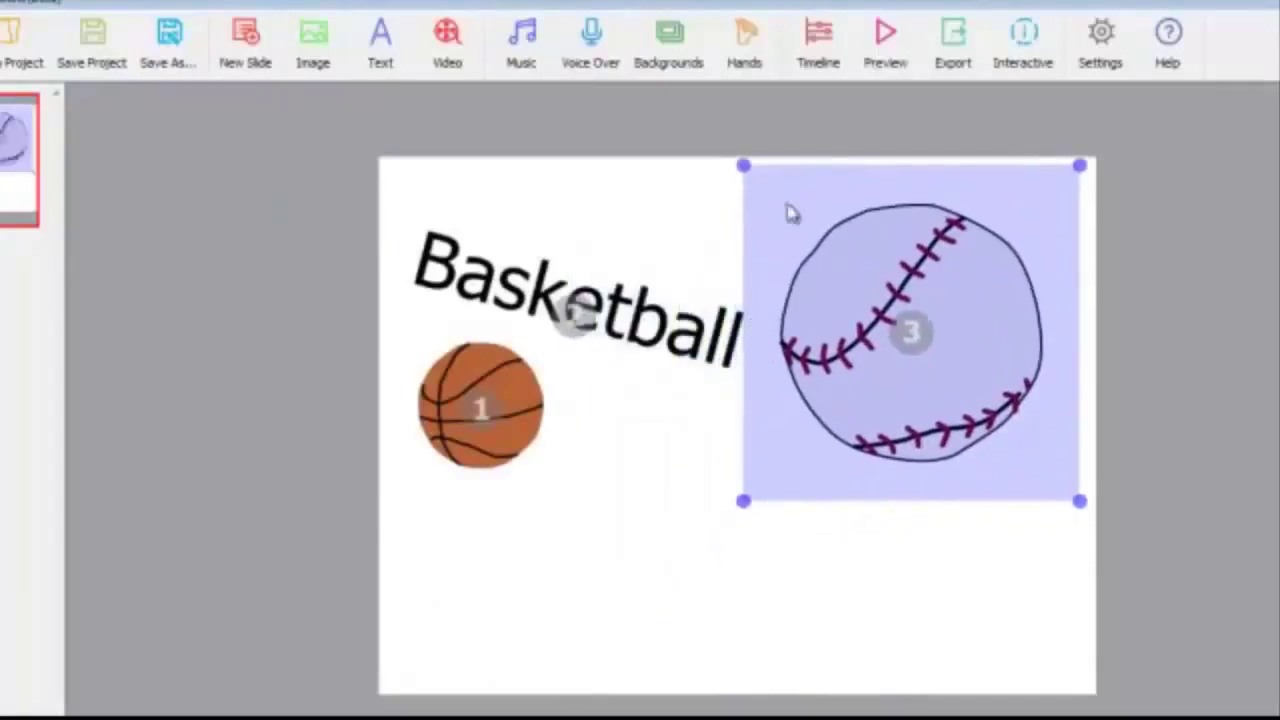
drag(743, 171, 811, 218)
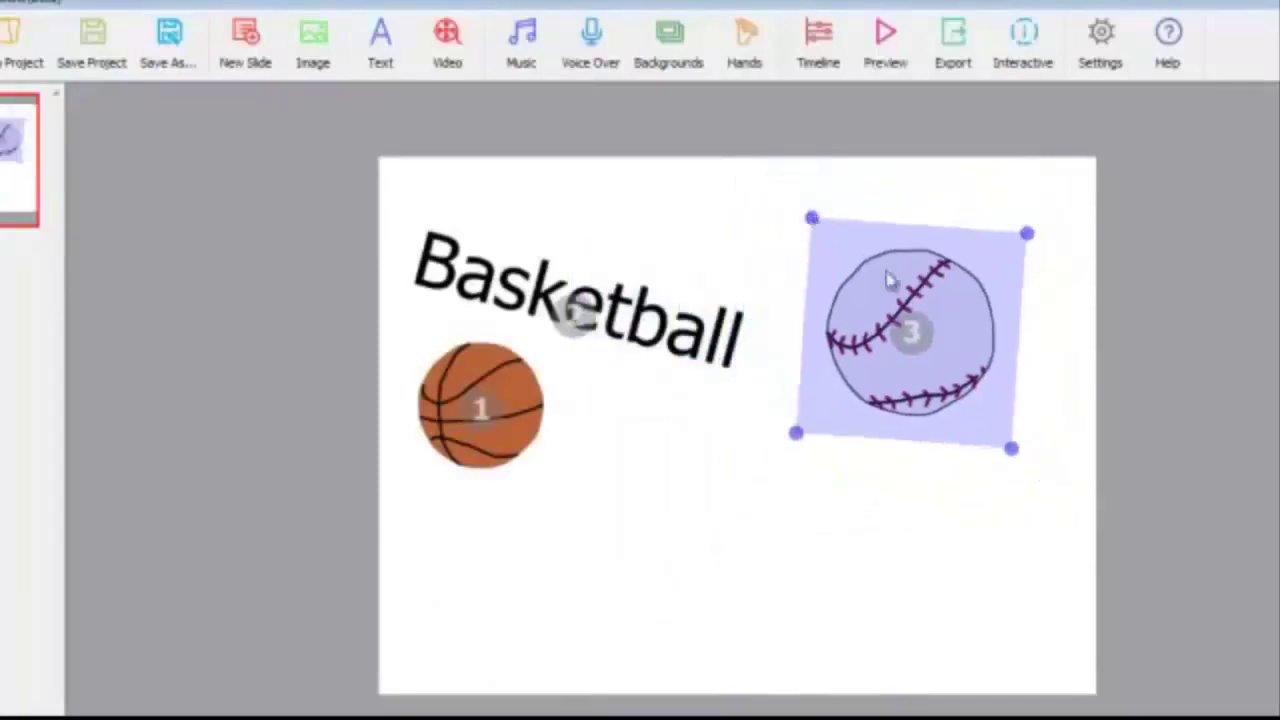
drag(889, 274, 914, 234)
- Add the soccer ball image from the Sports library and place it at the slide's bottom centre
click(312, 45)
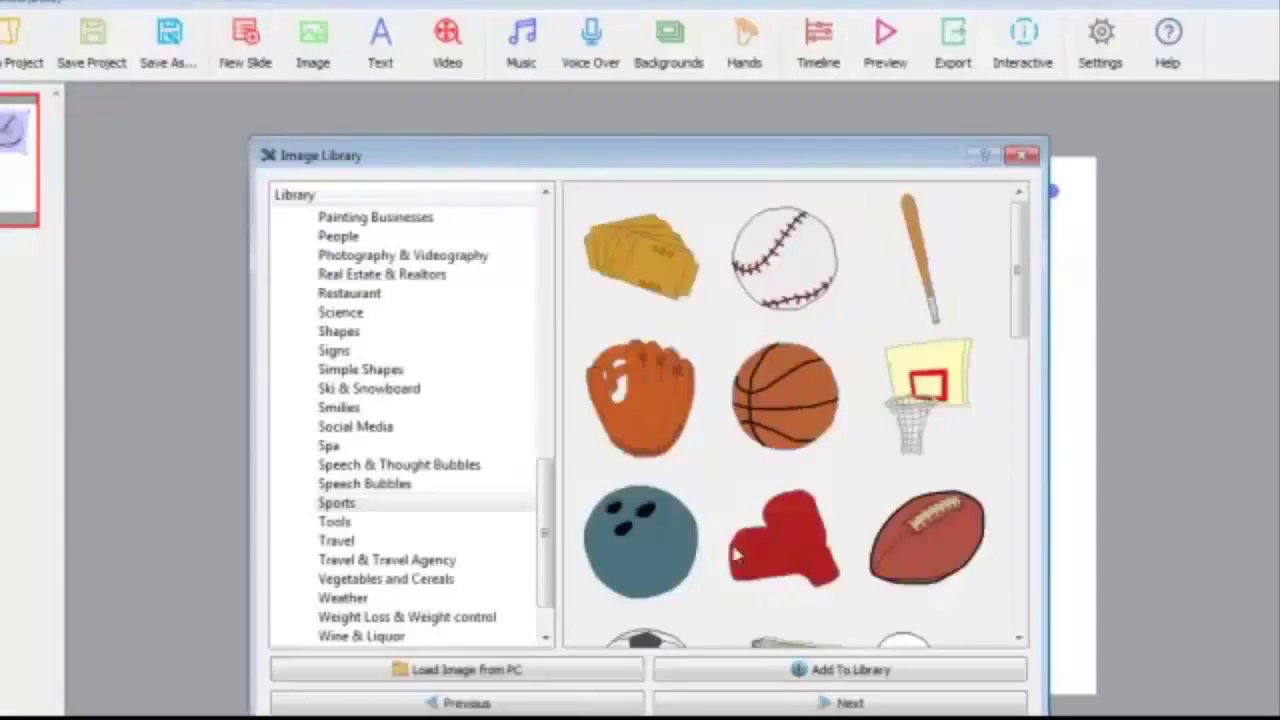
scroll(967, 527, down, 2)
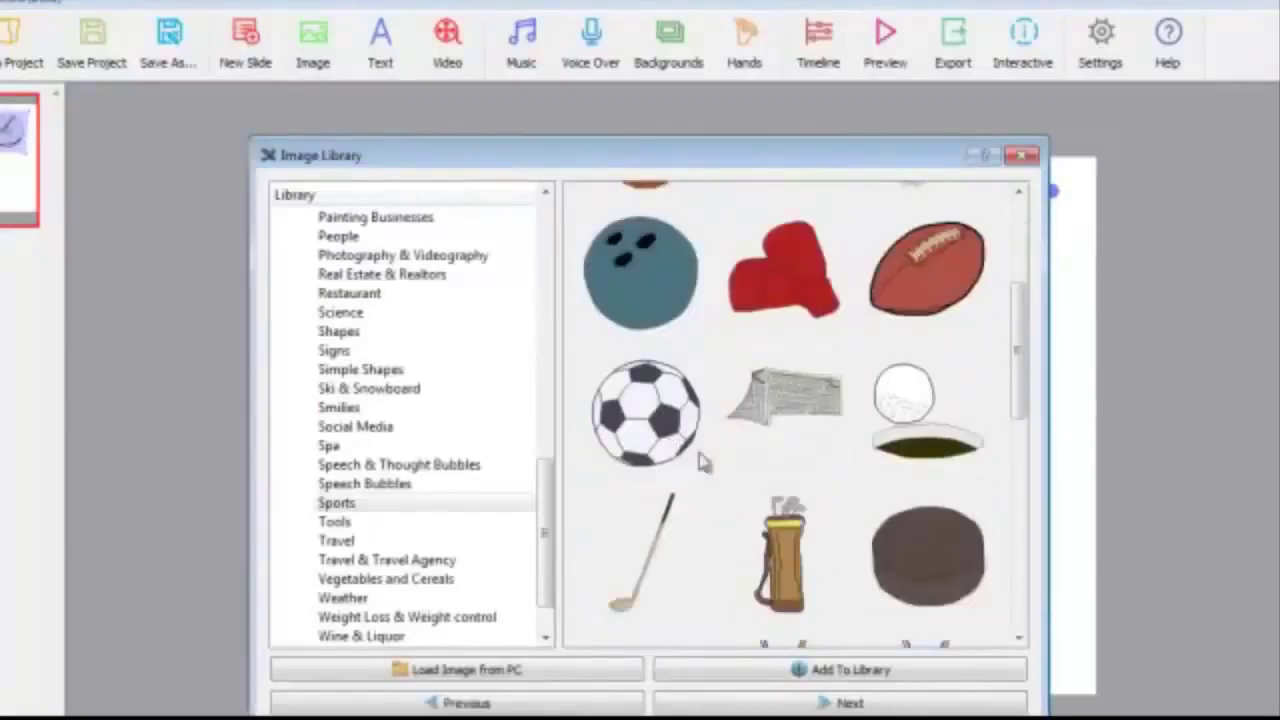
scroll(790, 440, up, 1)
scroll(800, 432, up, 1)
double_click(676, 532)
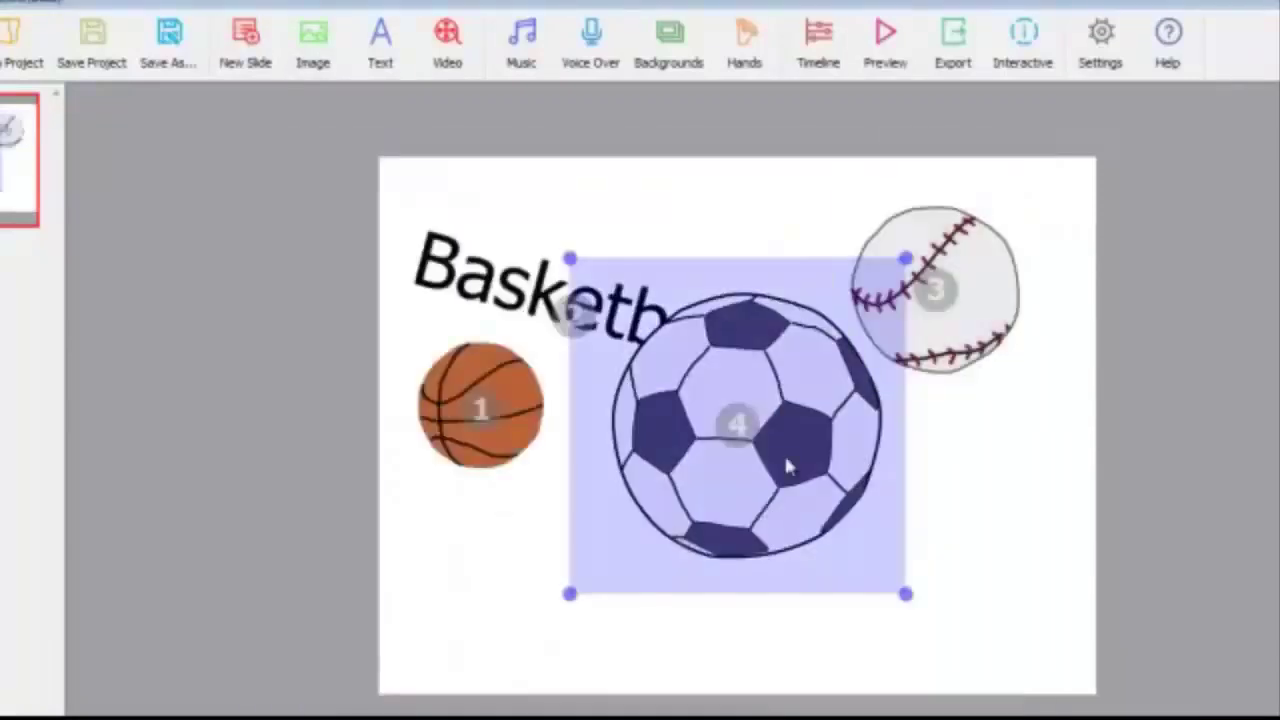
drag(746, 366, 749, 502)
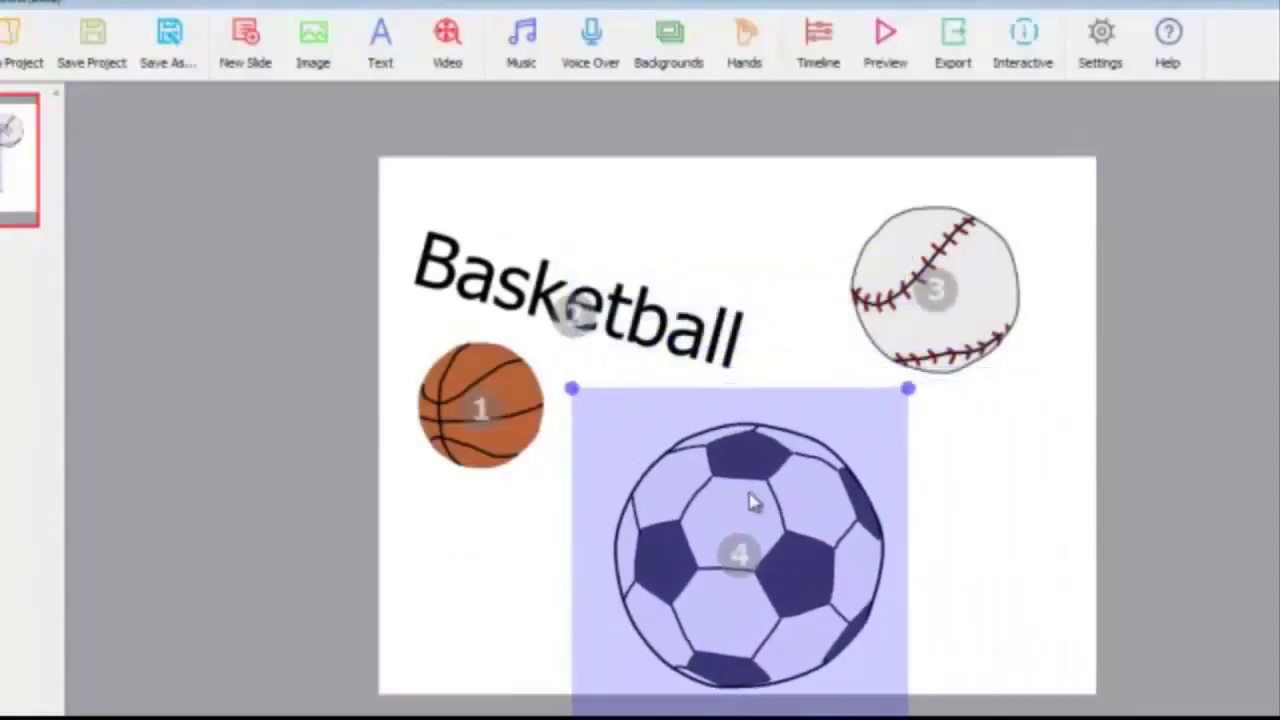
click(997, 524)
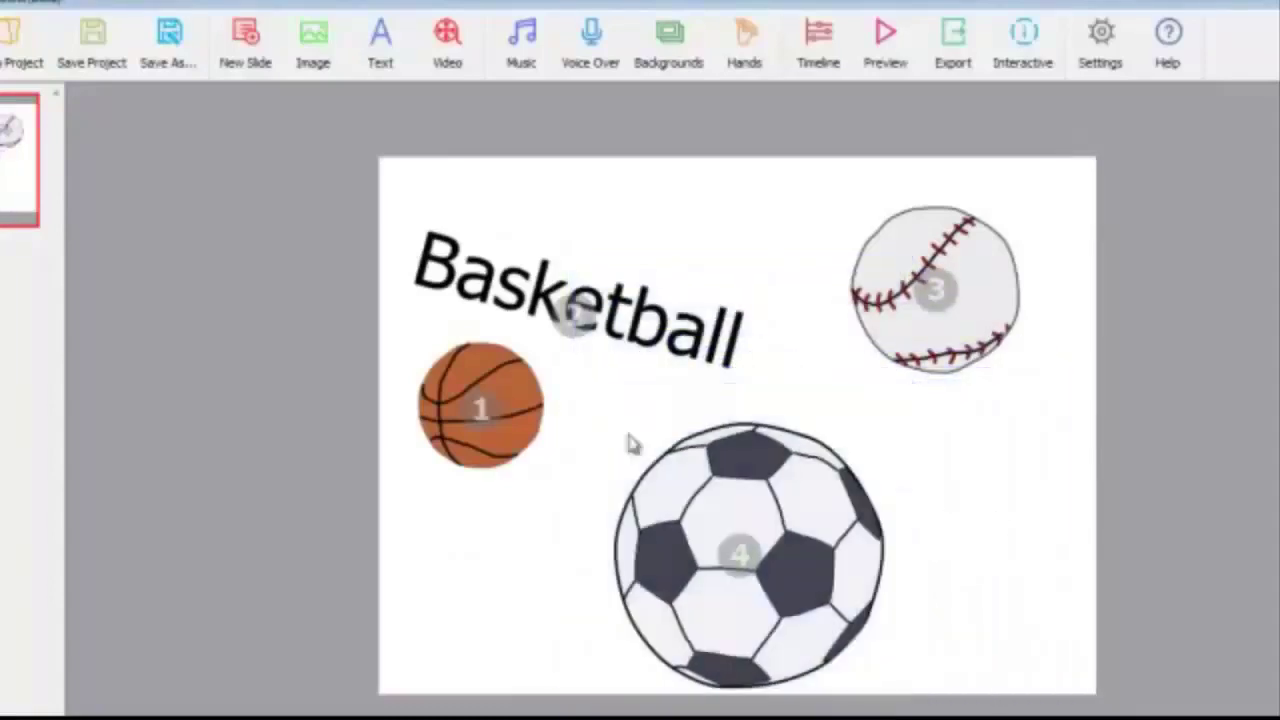
- Create a second slide with the soccer goal image from the Sports library, enlarged and tilted slightly
click(248, 42)
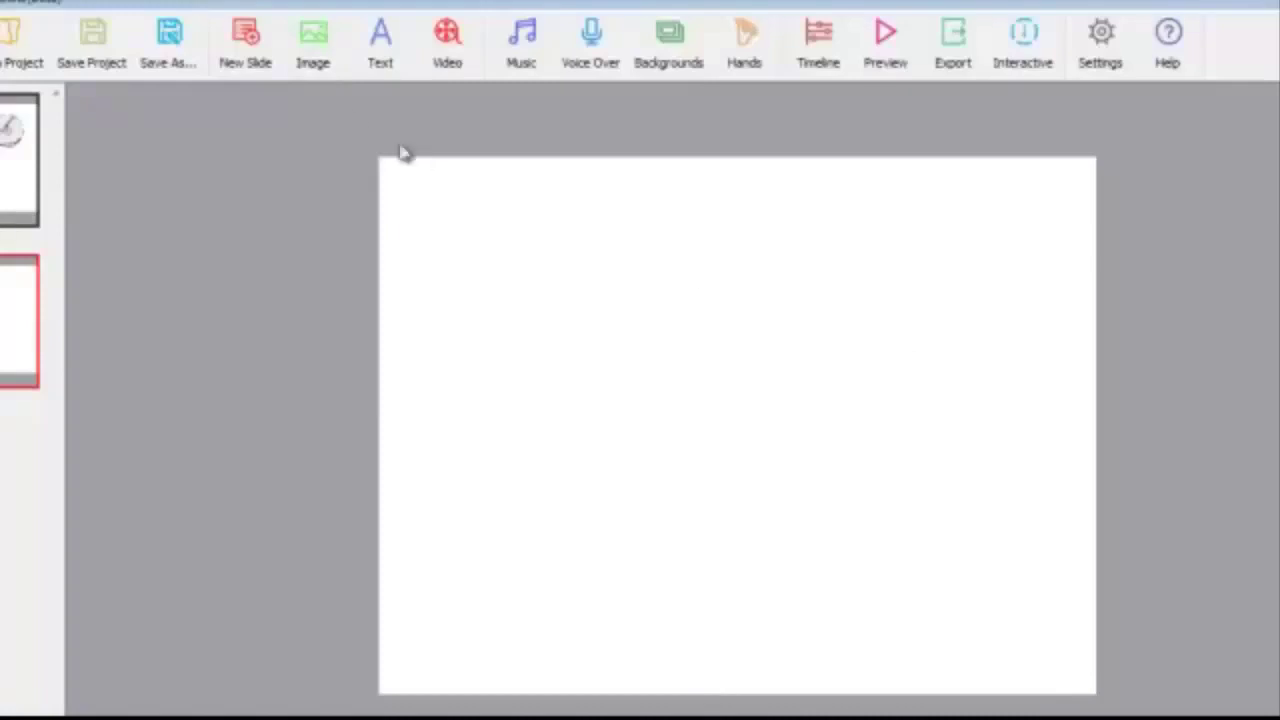
click(320, 60)
scroll(784, 556, down, 3)
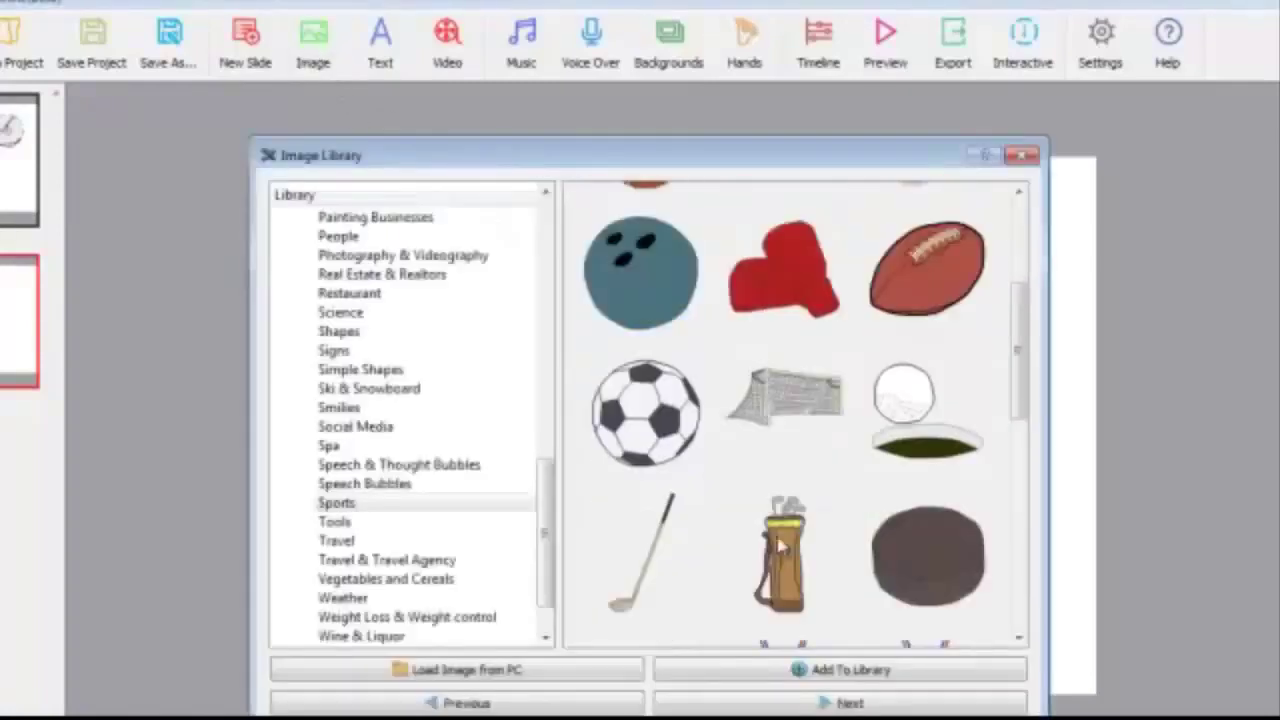
double_click(774, 412)
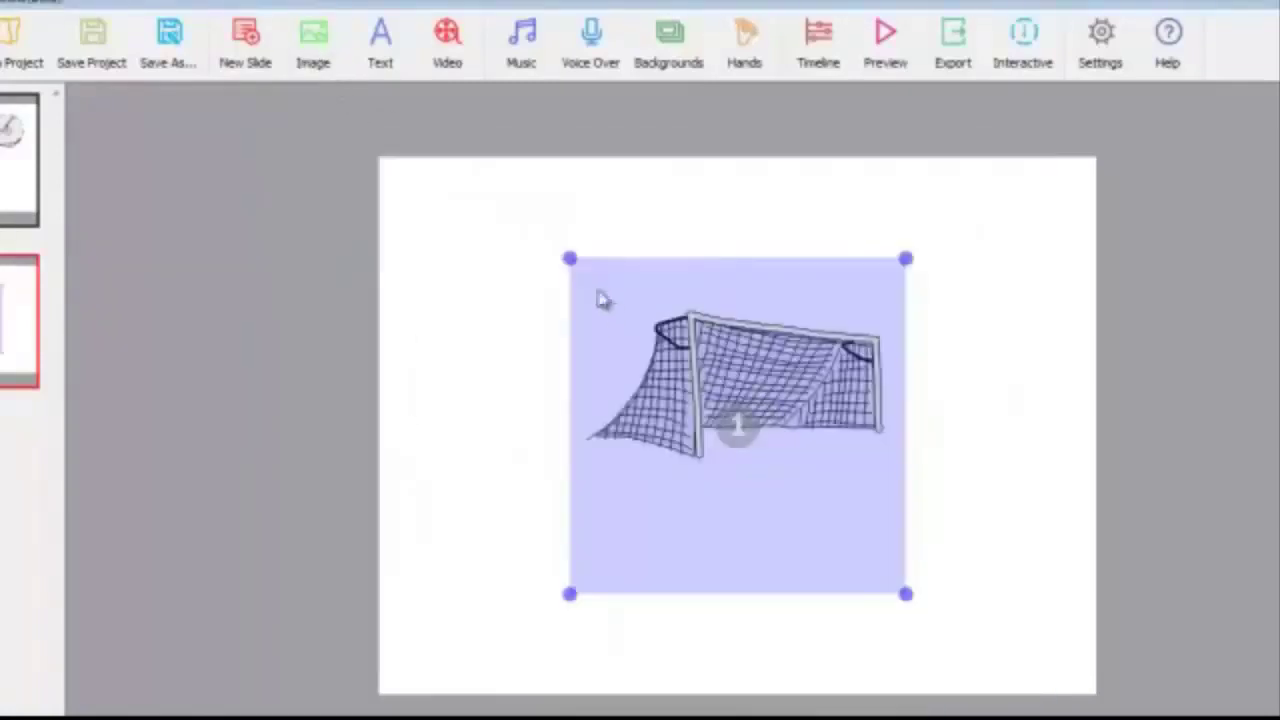
drag(578, 275, 328, 167)
- Add the silver number 2 medal from the Sports library below the goal and preview the second slide
click(312, 40)
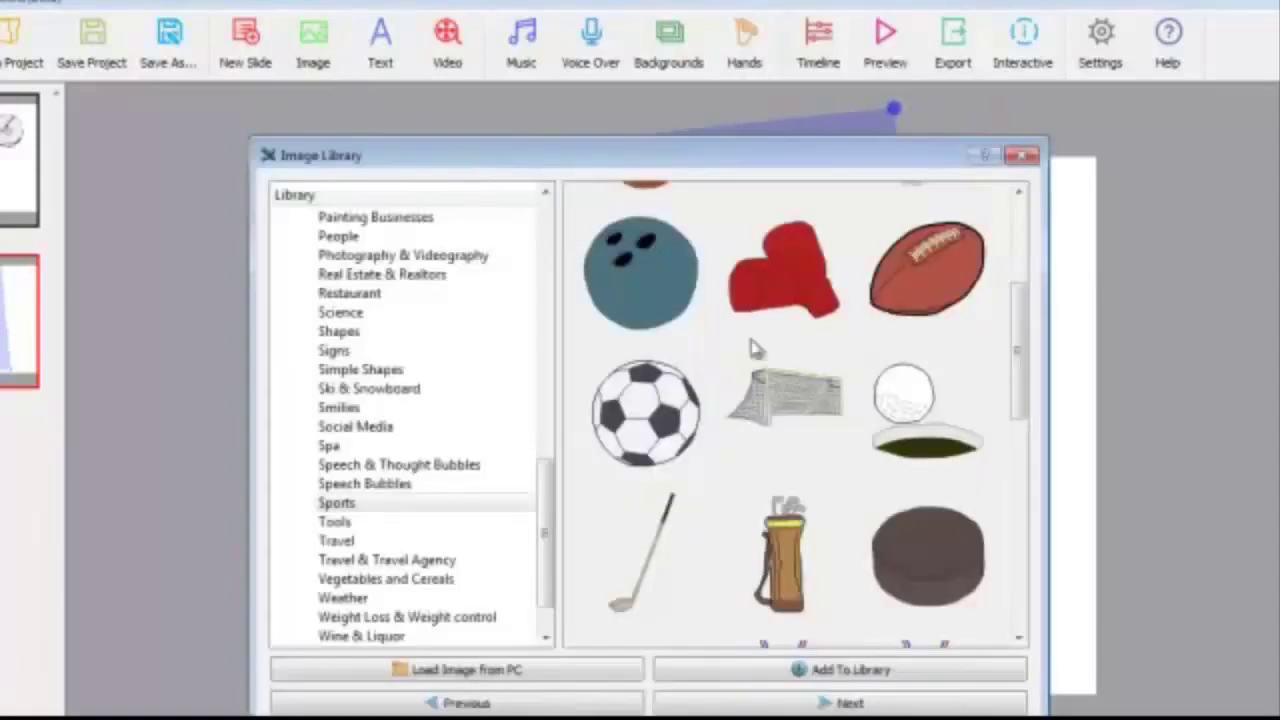
scroll(918, 512, down, 5)
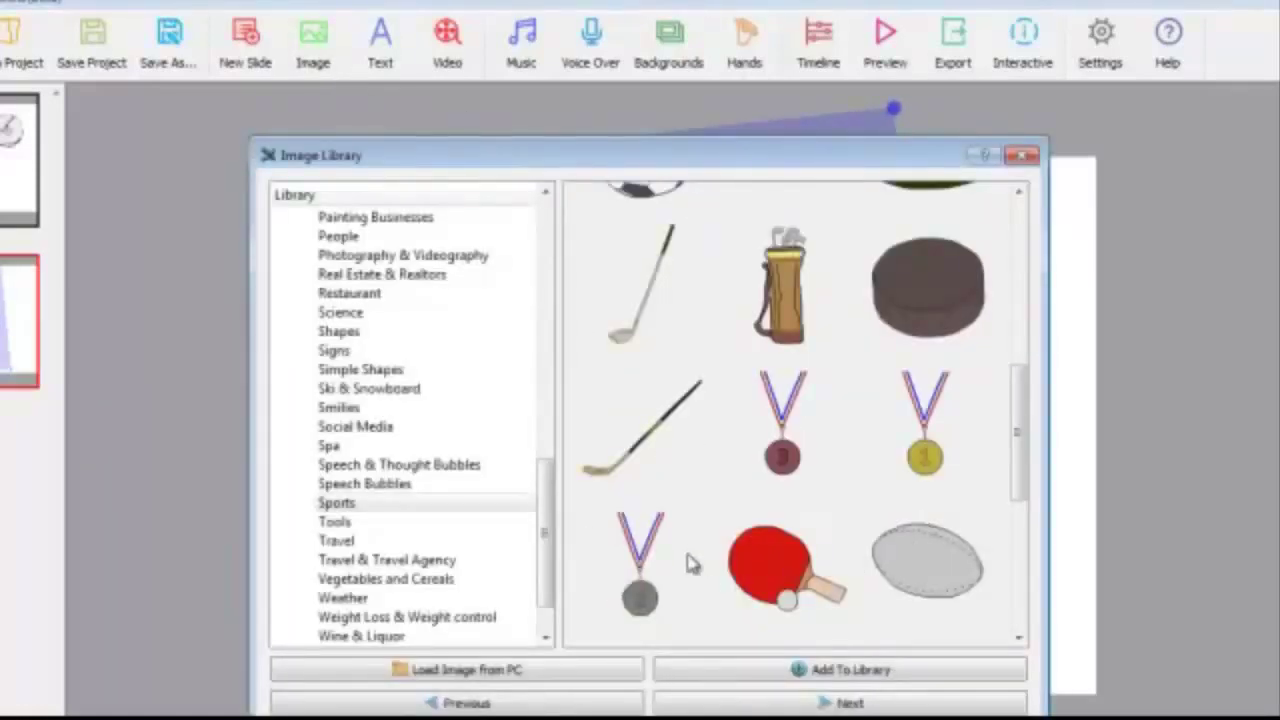
scroll(686, 565, down, 1)
double_click(640, 531)
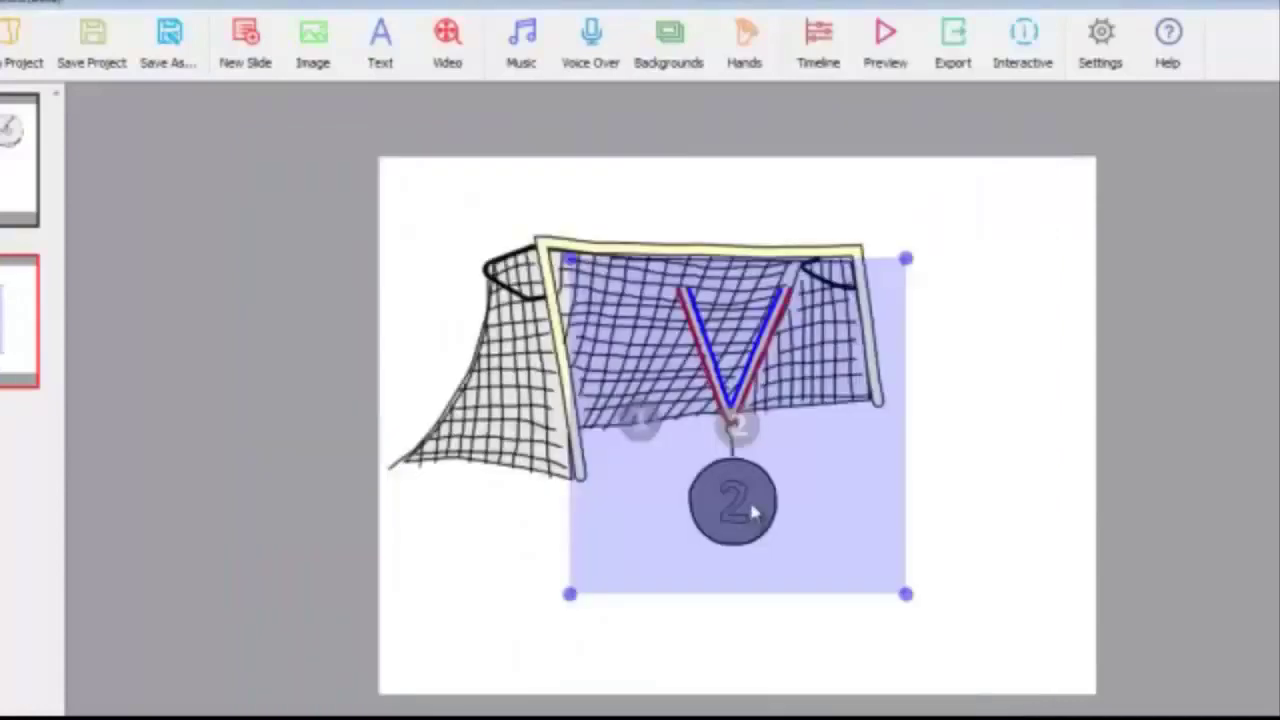
drag(752, 510, 785, 645)
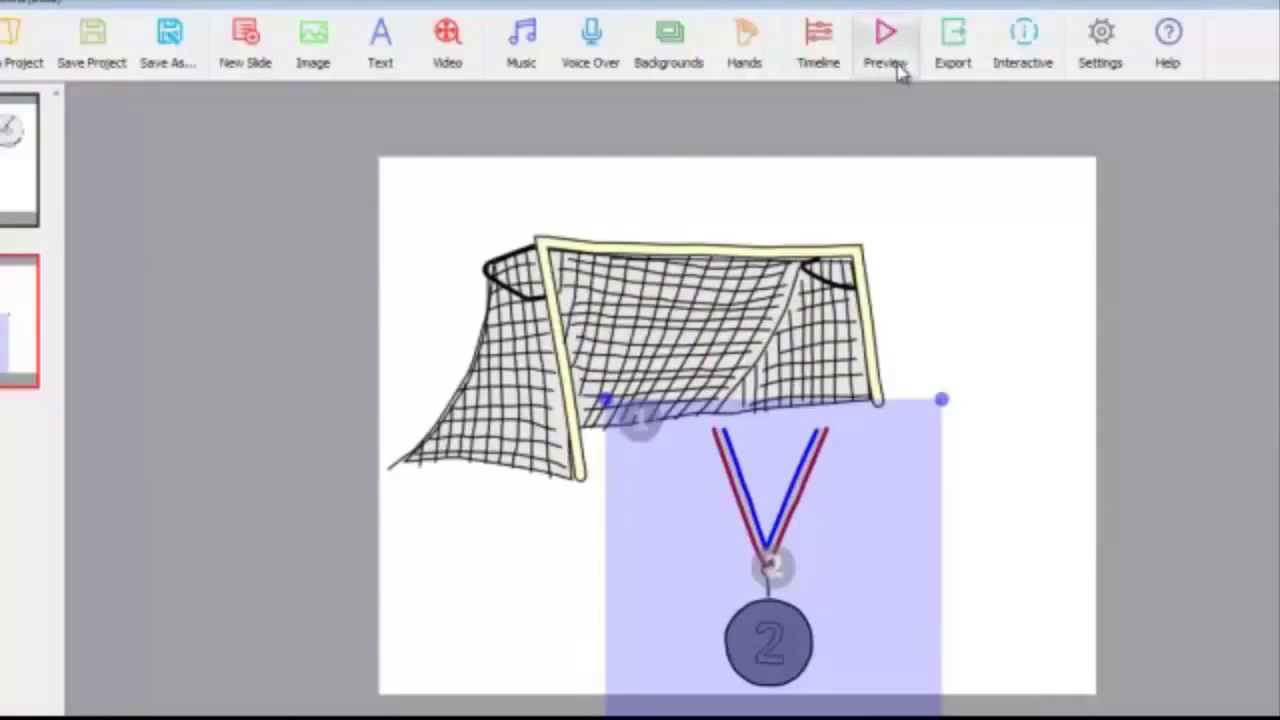
click(886, 45)
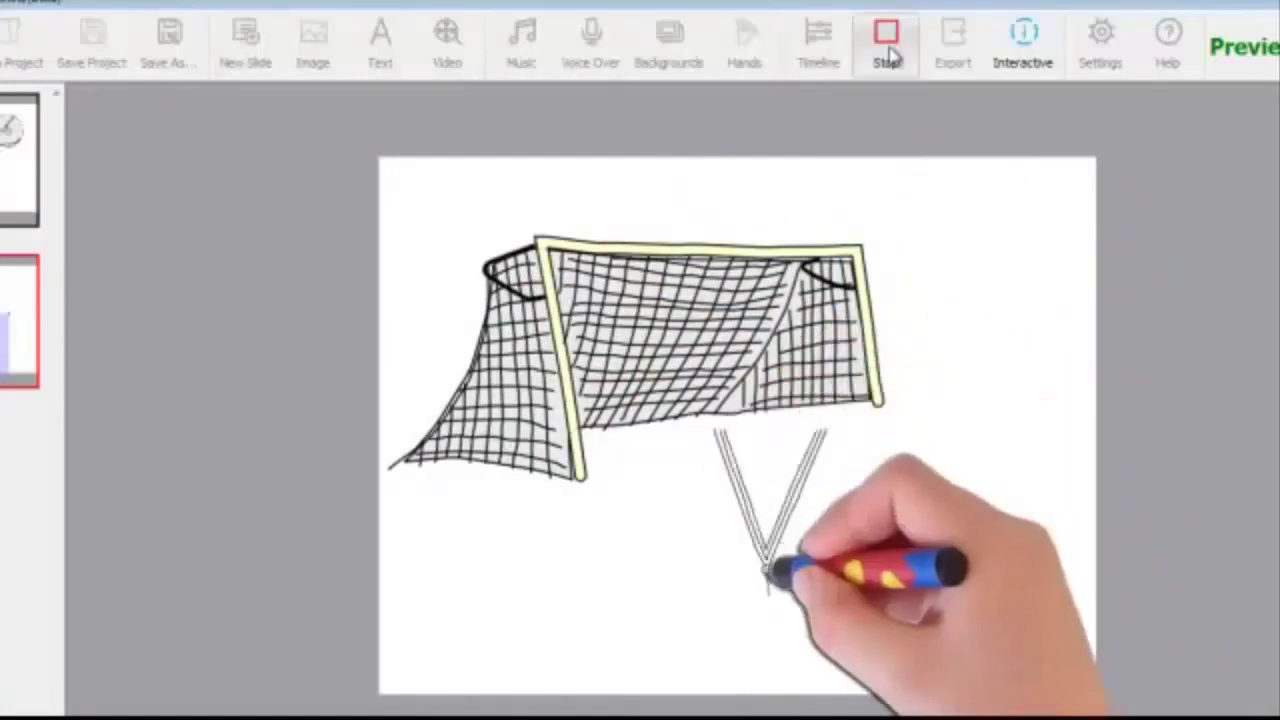
click(889, 52)
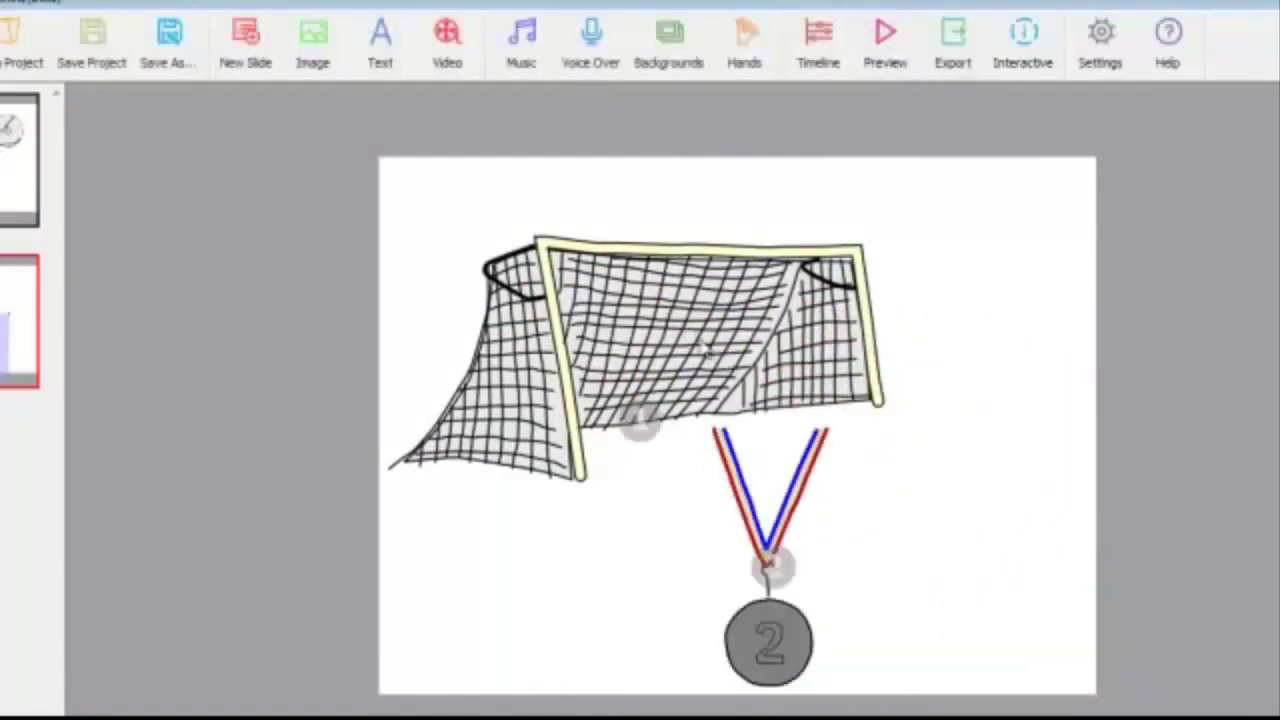
- Review the soccer goal's draw style options and try a Timing Draw of 3.68 sec without saving it
click(667, 342)
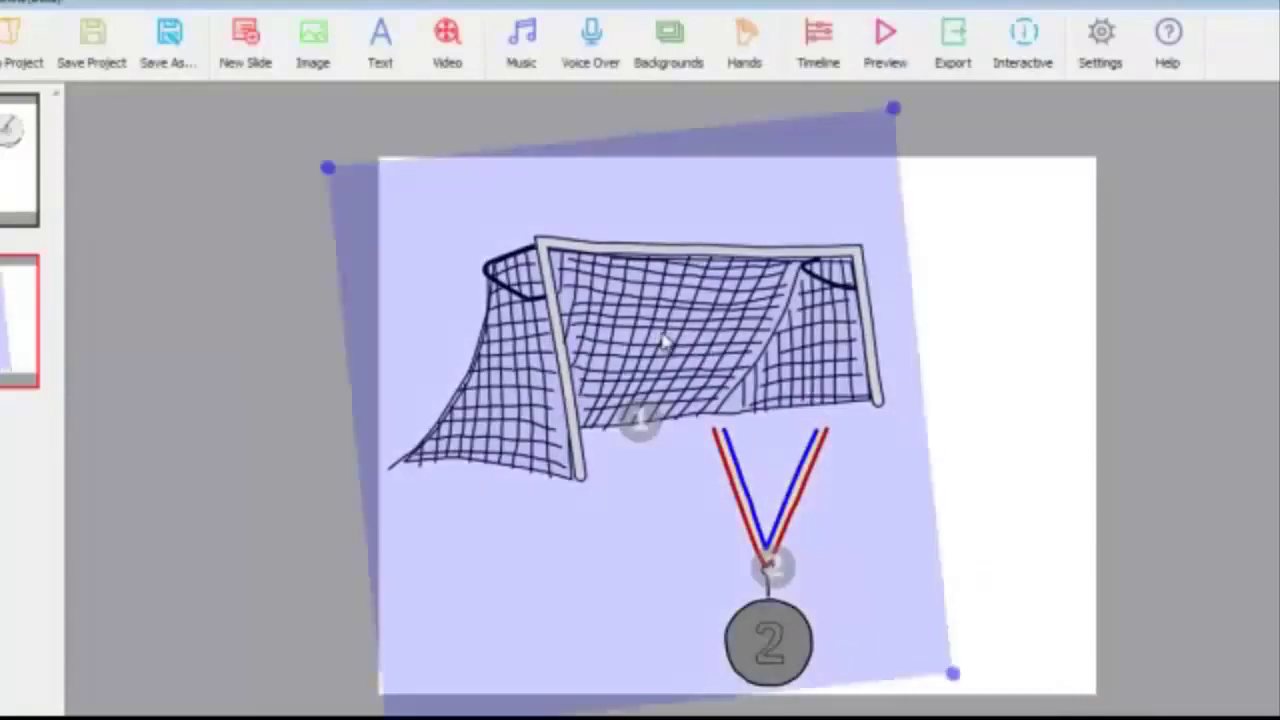
right_click(642, 298)
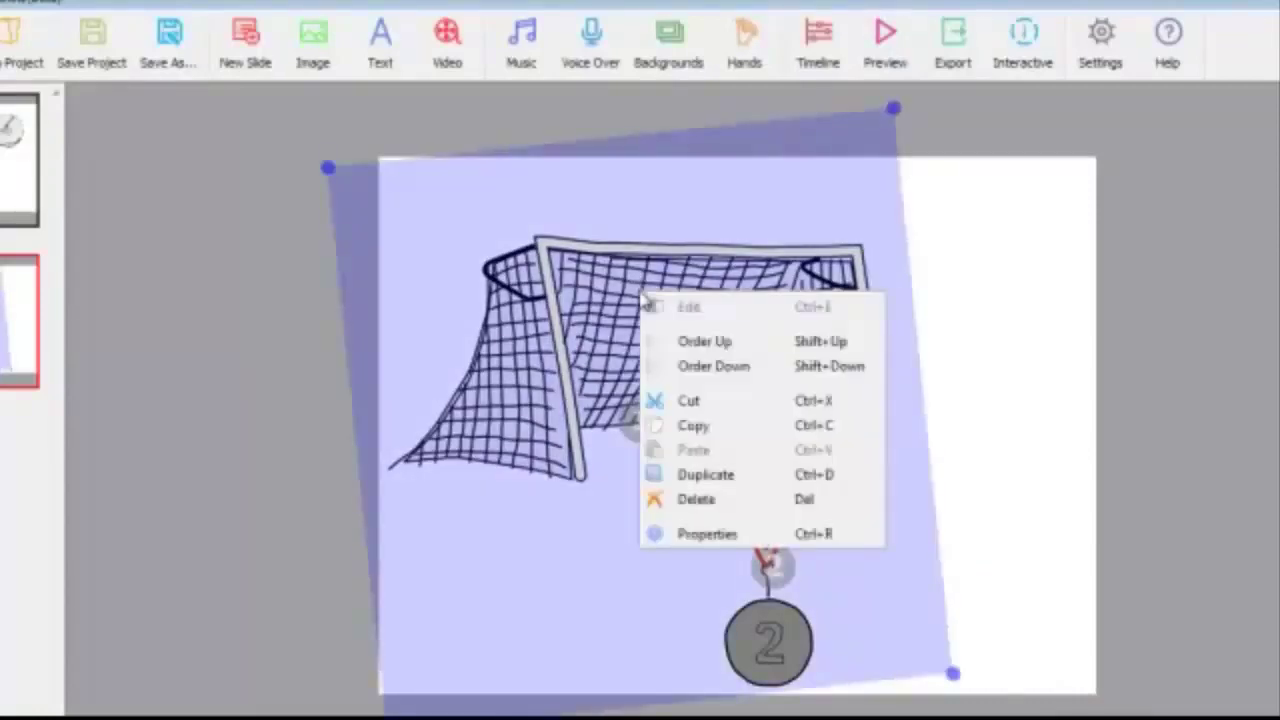
click(728, 538)
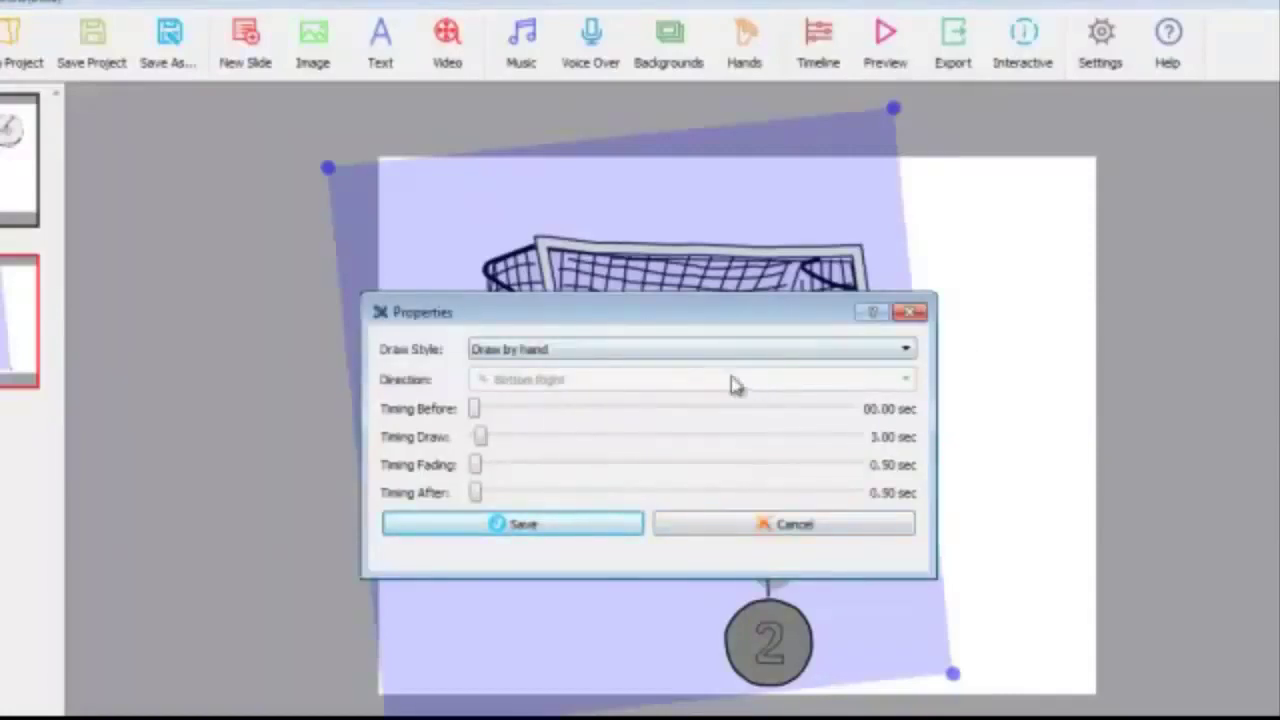
click(905, 352)
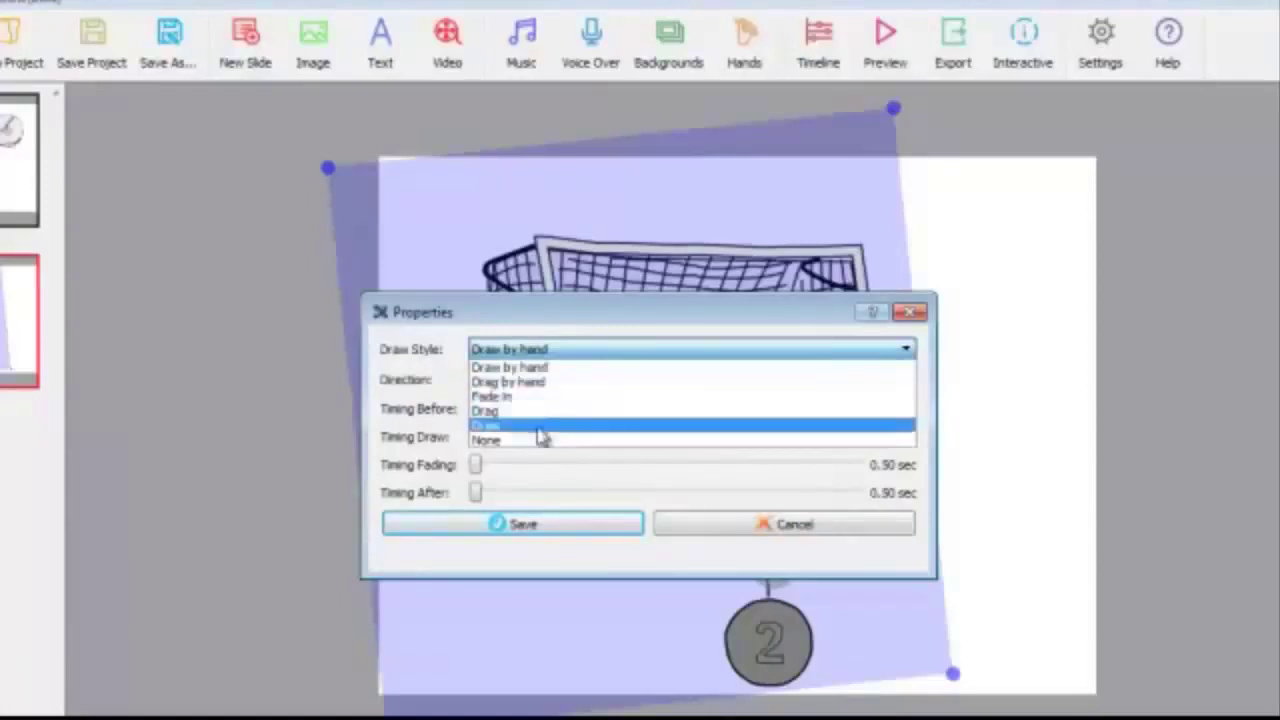
click(516, 330)
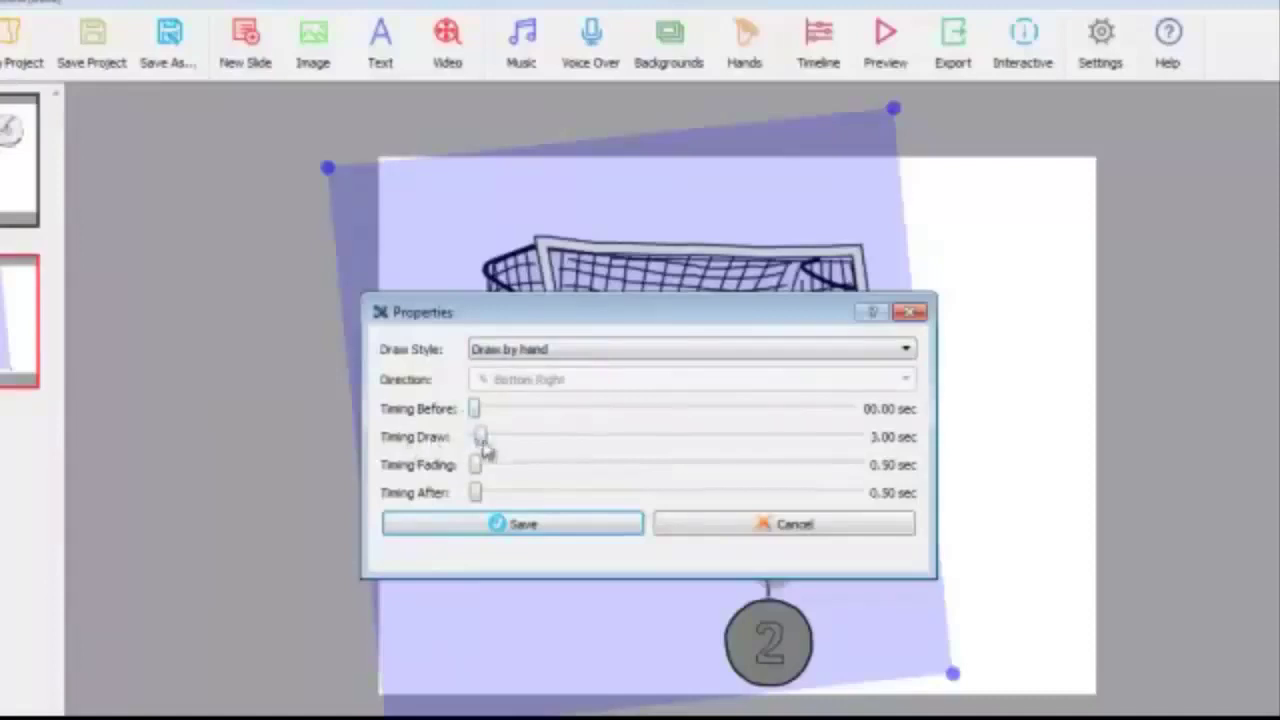
mouse_move(480, 437)
mouse_down()
mouse_move(508, 443)
mouse_move(485, 445)
mouse_up()
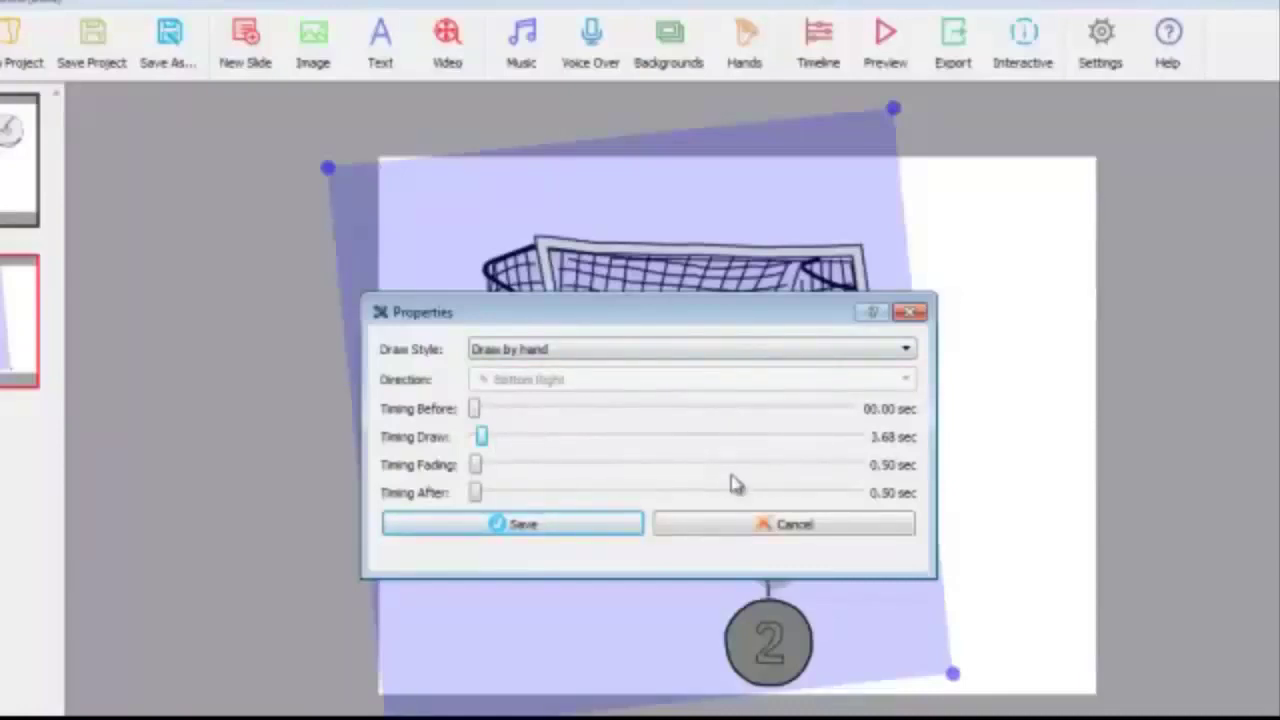
click(910, 312)
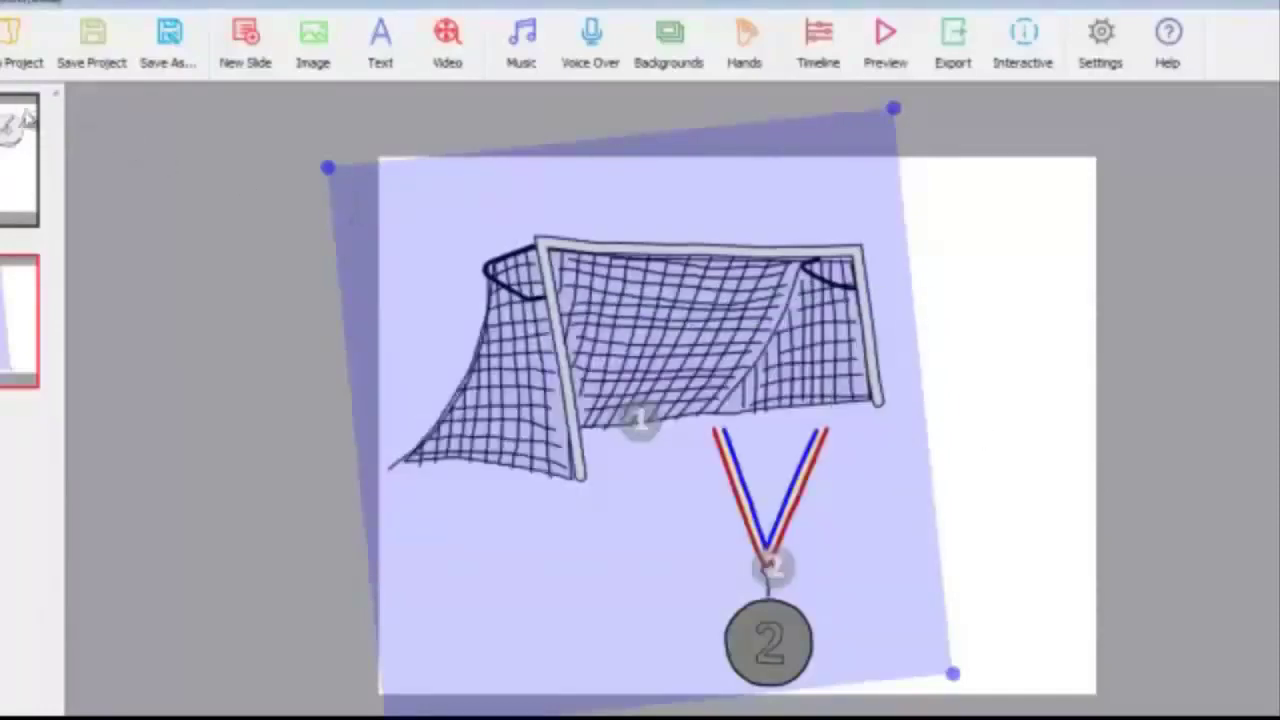
- Start exporting the video as an mp4 file to the Desktop with the file name sports
click(952, 50)
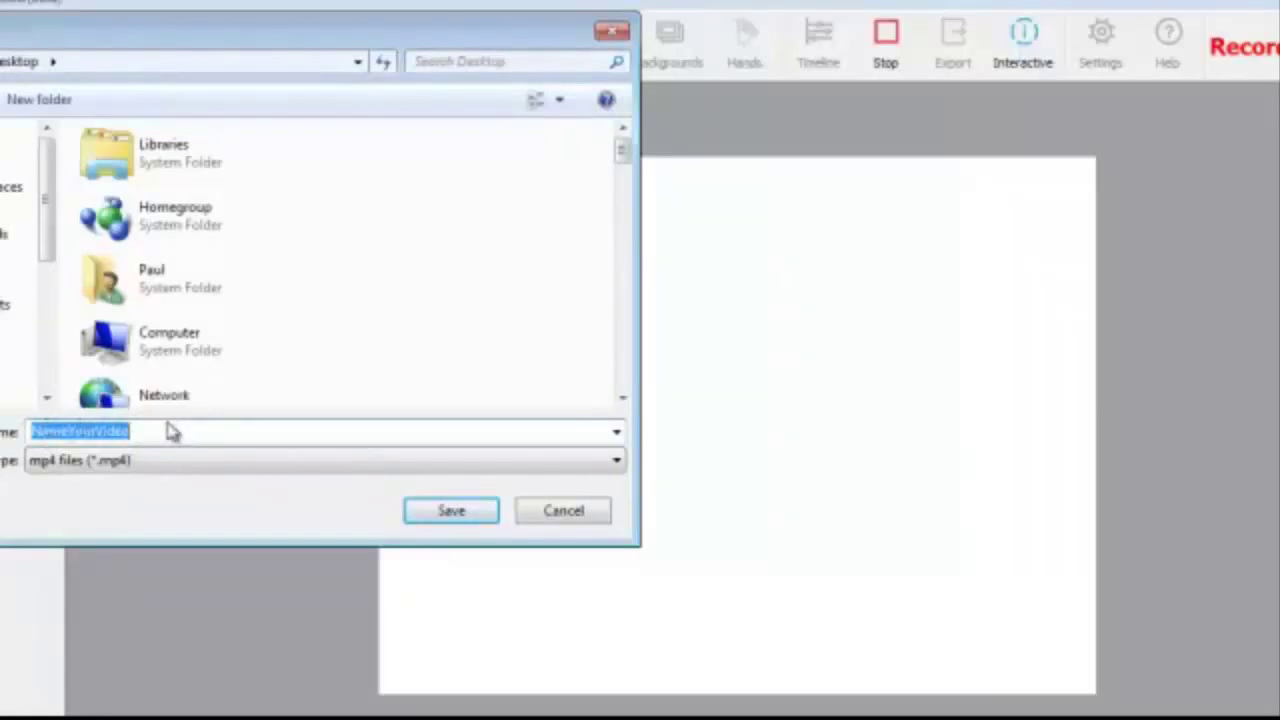
text(hi)
key(BackSpace)
key(BackSpace)
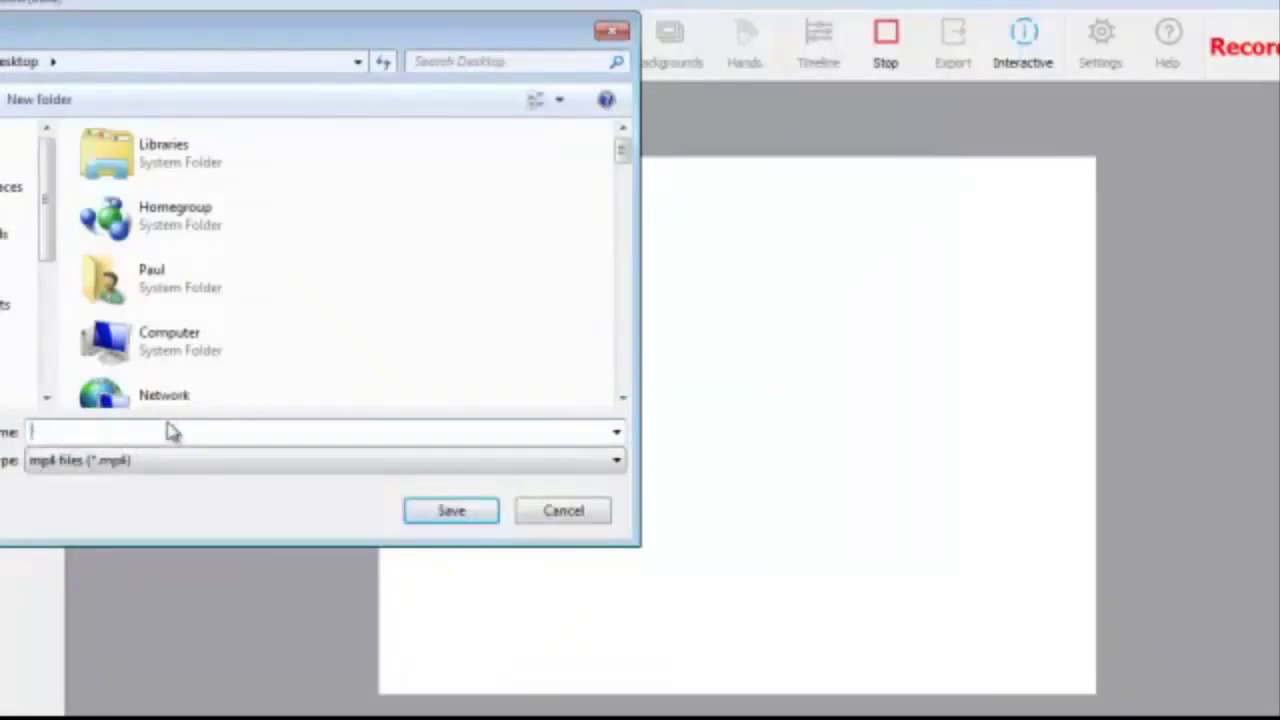
text(sports)
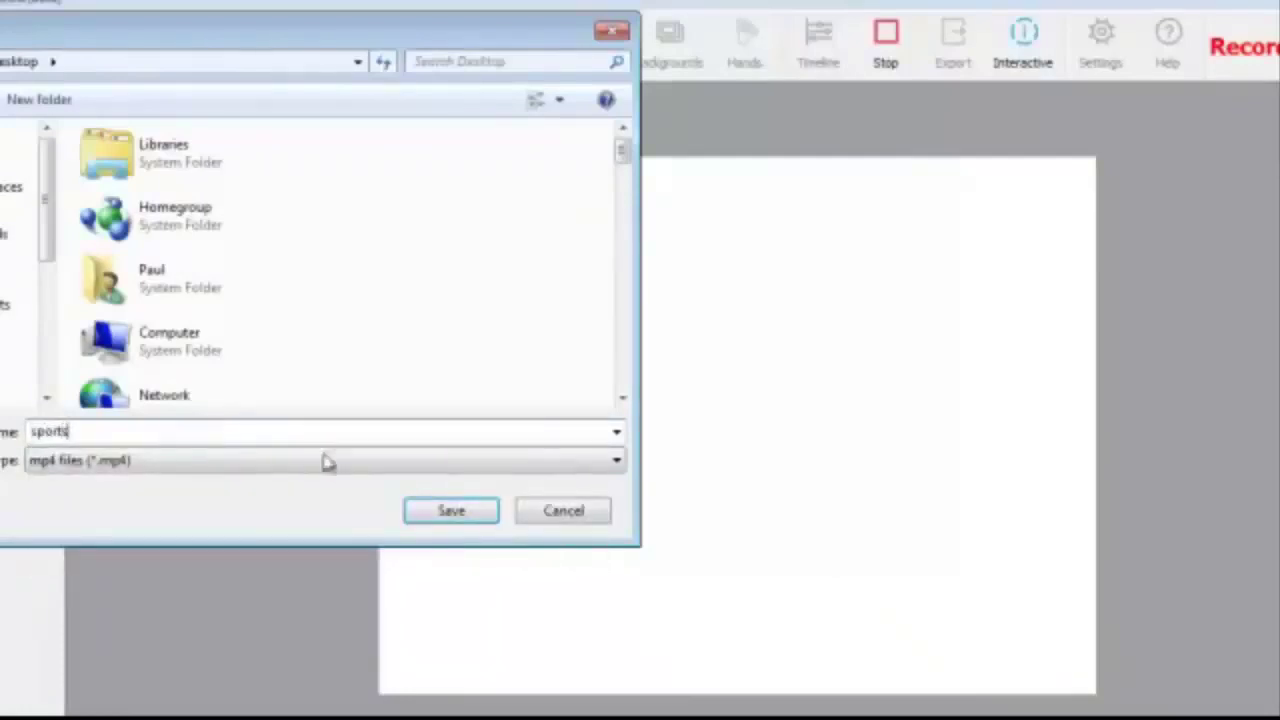